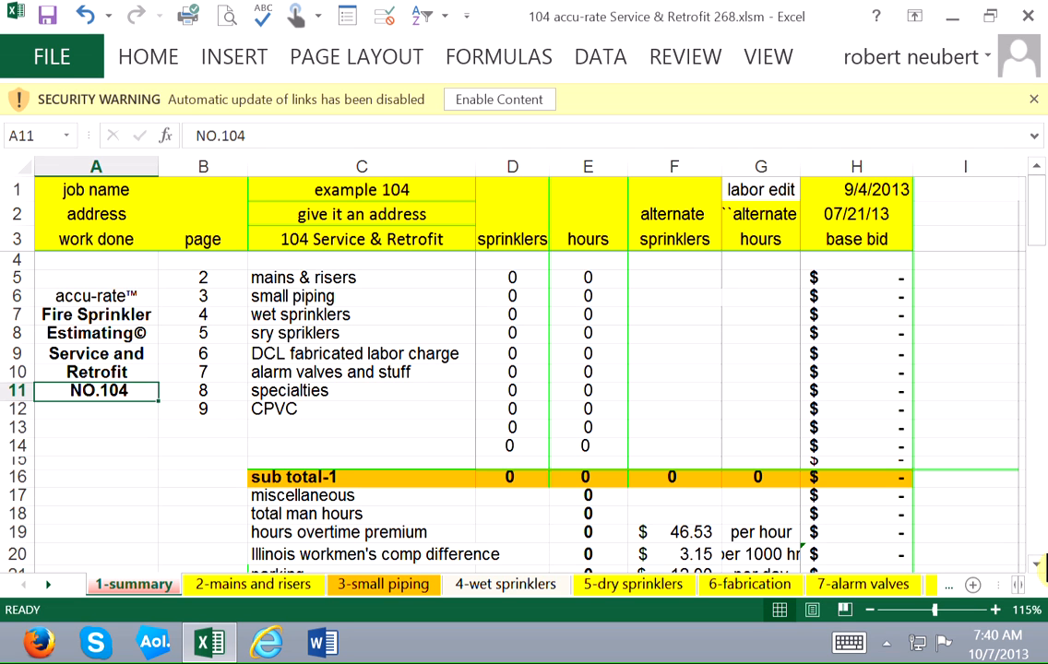
Examine the base bid formula for mains & risers and the page list on the summary sheet
left_click(857, 278)
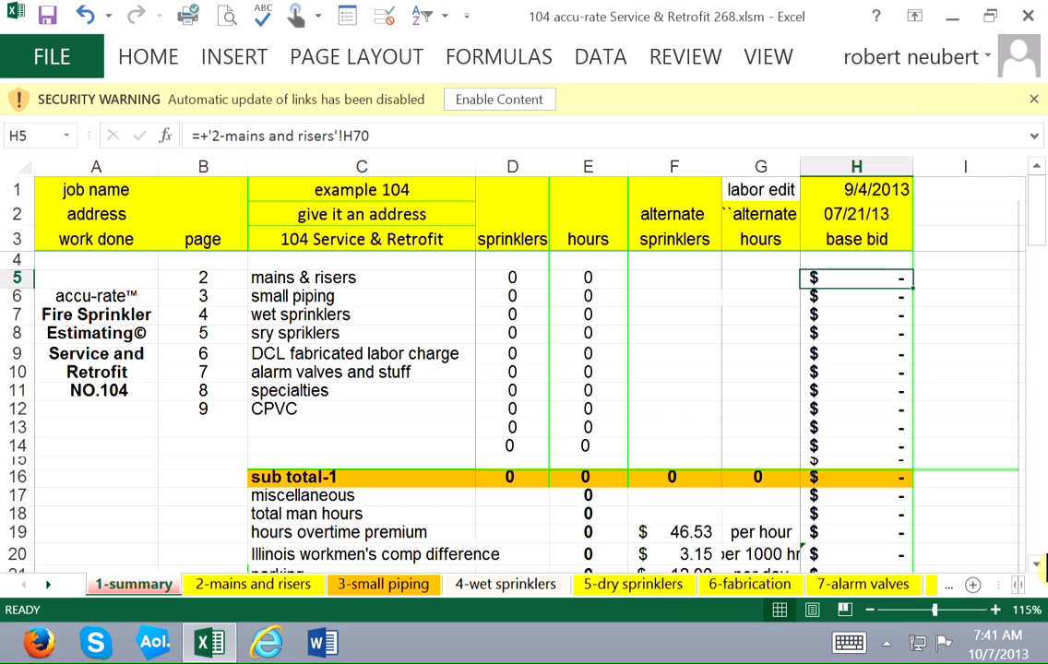
key("Left")
key("Left")
key("Left")
key("Left")
left_click(203, 495)
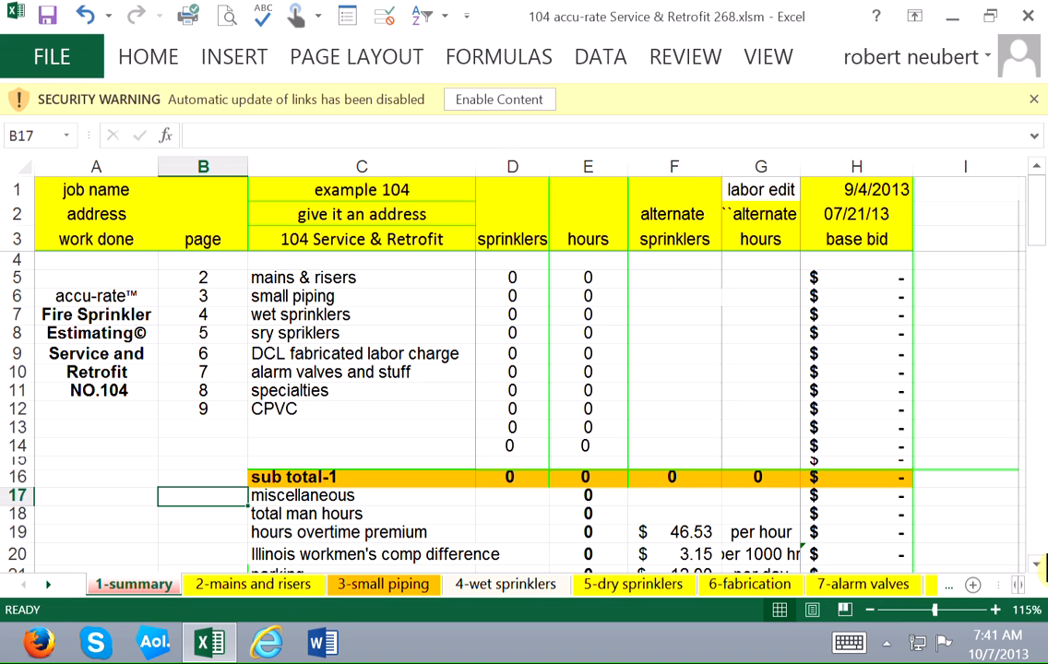
Examine the summary rows from sub total-1 through the profit percentage and grand total
key("Right")
key("Right")
key("Right")
key("Down")
key("Down")
key("Down")
key("Down")
key("Down")
key("Down")
key("Down")
key("Down")
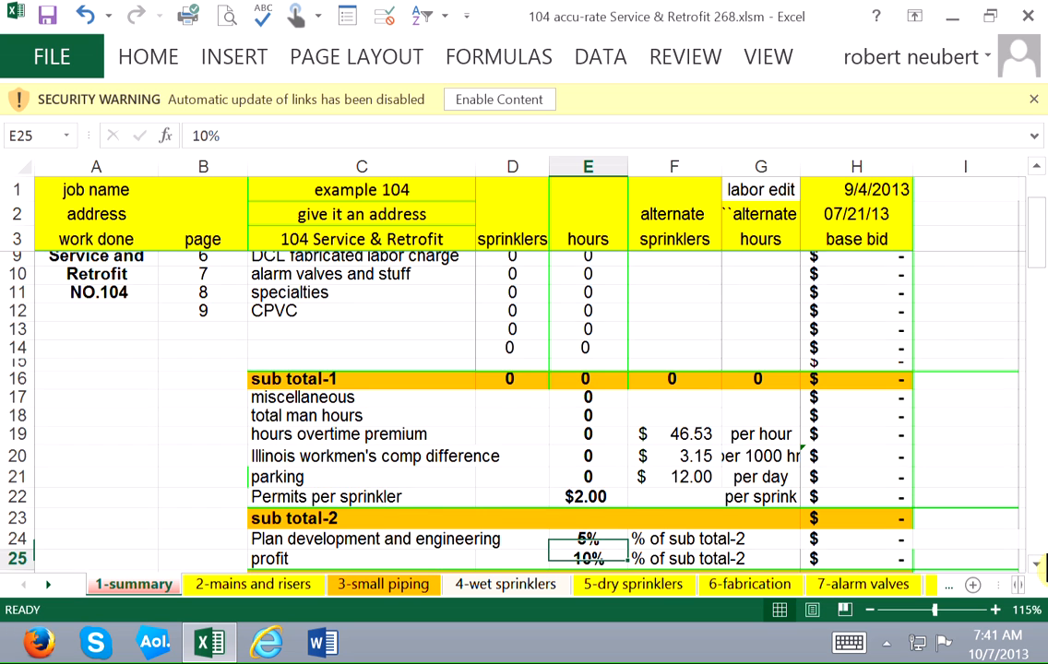
scroll(1041, 565, "down", 2)
key("Up")
key("Up")
key("Up")
key("Left")
key("Left")
key("Left")
key("Down")
key("Down")
key("Down")
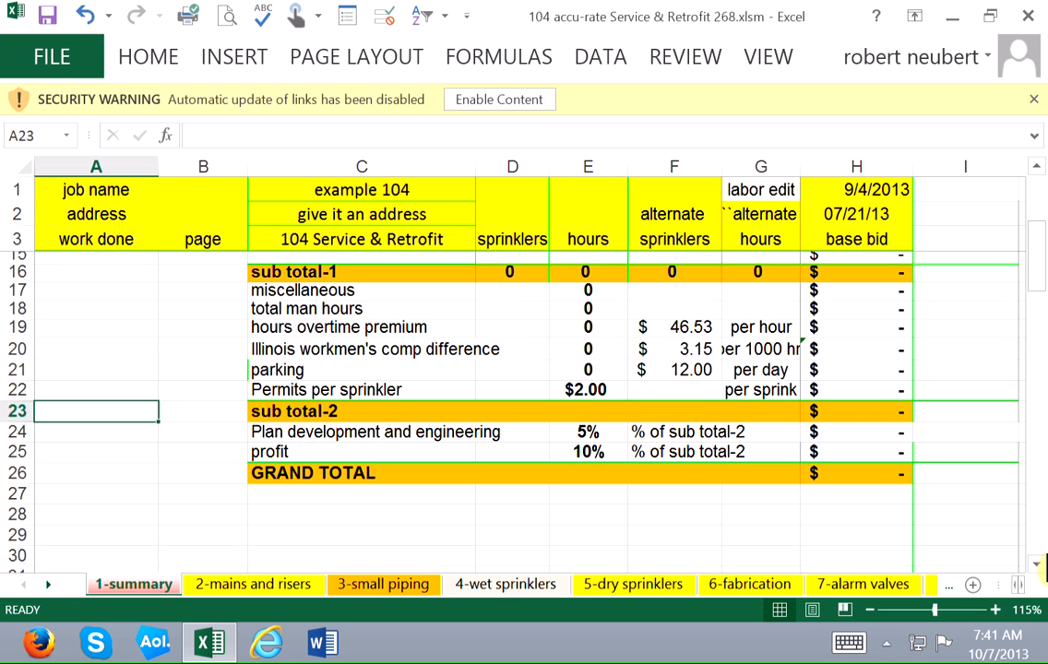
Examine the summary sheet's check list items from Addendums down to excavation backfill
key("Down")
key("Down")
key("Down")
key("Down")
key("Down")
key("Down")
key("Down")
key("Down")
key("Down")
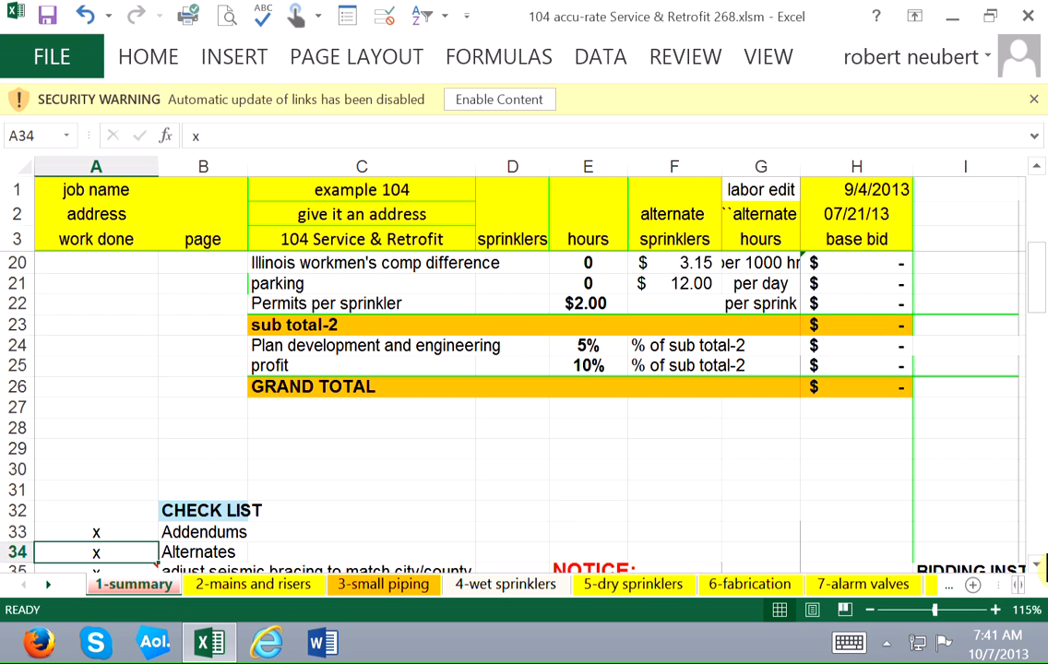
key("Up")
key("Right")
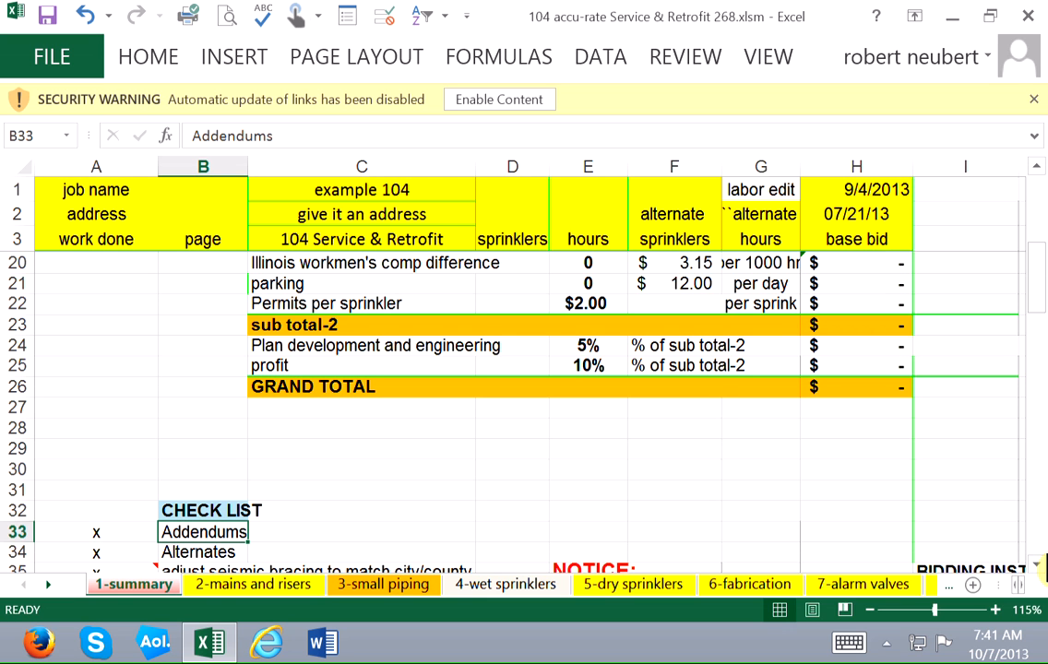
key("Down")
key("Down")
key("Down")
key("Down")
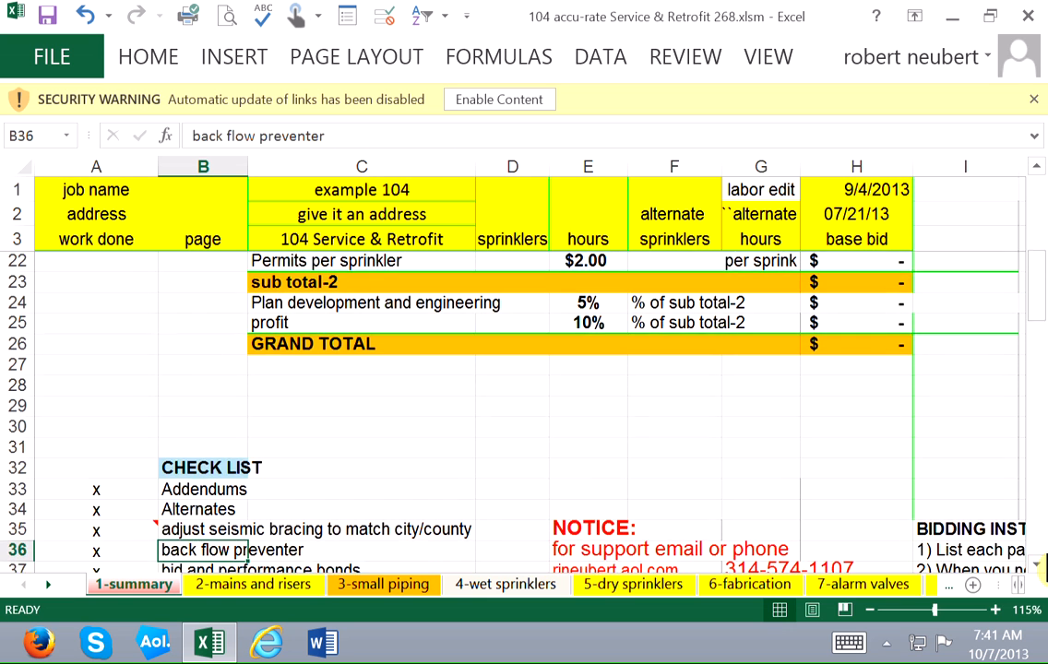
key("Down")
key("Down")
key("Down")
key("Down")
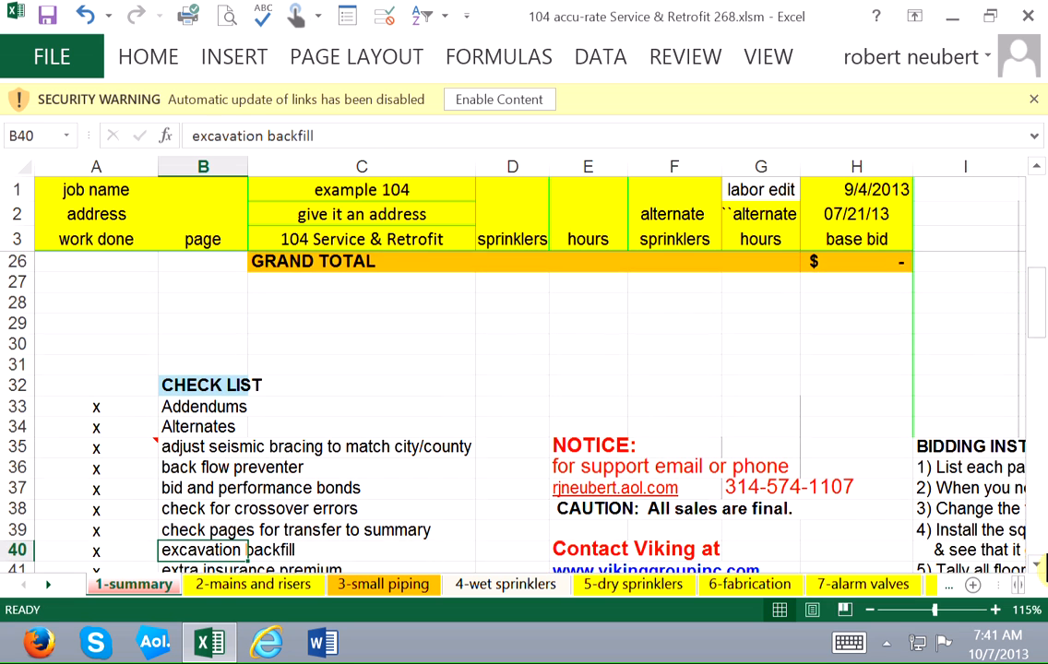
Clear the check list x marks for FDV and FDC, fire caulking and fire pump in A42:A44
key("Down")
key("Left")
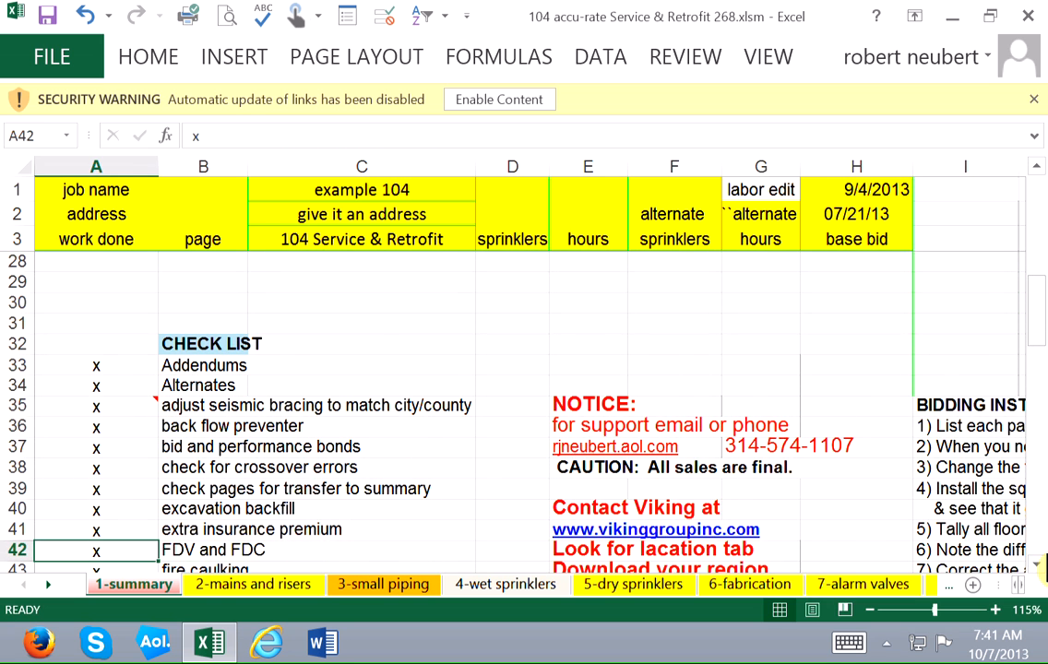
key("Delete")
key("Down")
key("Delete")
key("Down")
key("Delete")
key("Down")
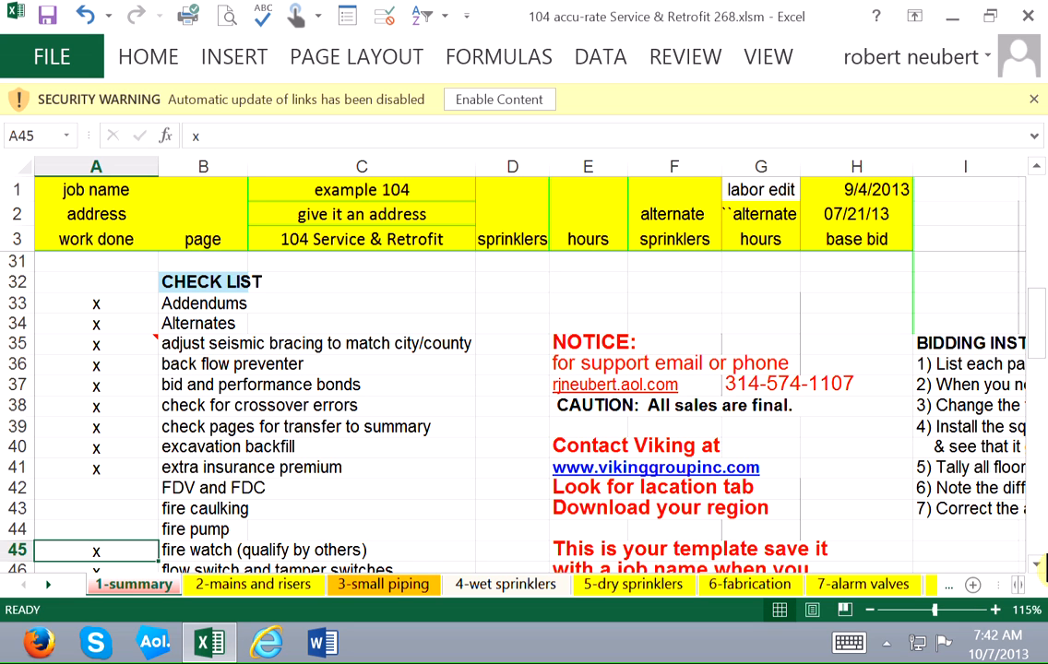
Examine the remaining check list items from fire watch to zone valves and the RATIOS section beneath them
key("Down")
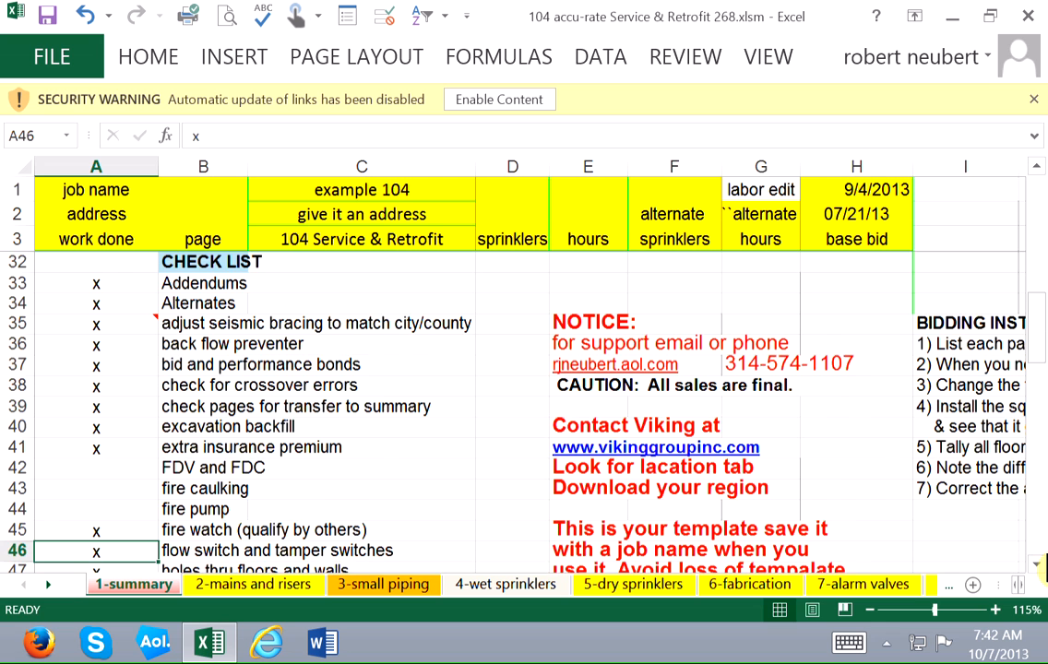
key("Down")
key("Down")
key("Down")
key("Down")
key("Down")
key("Down")
key("Down")
key("Down")
key("Down")
key("Down")
key("Down")
key("Down")
key("Down")
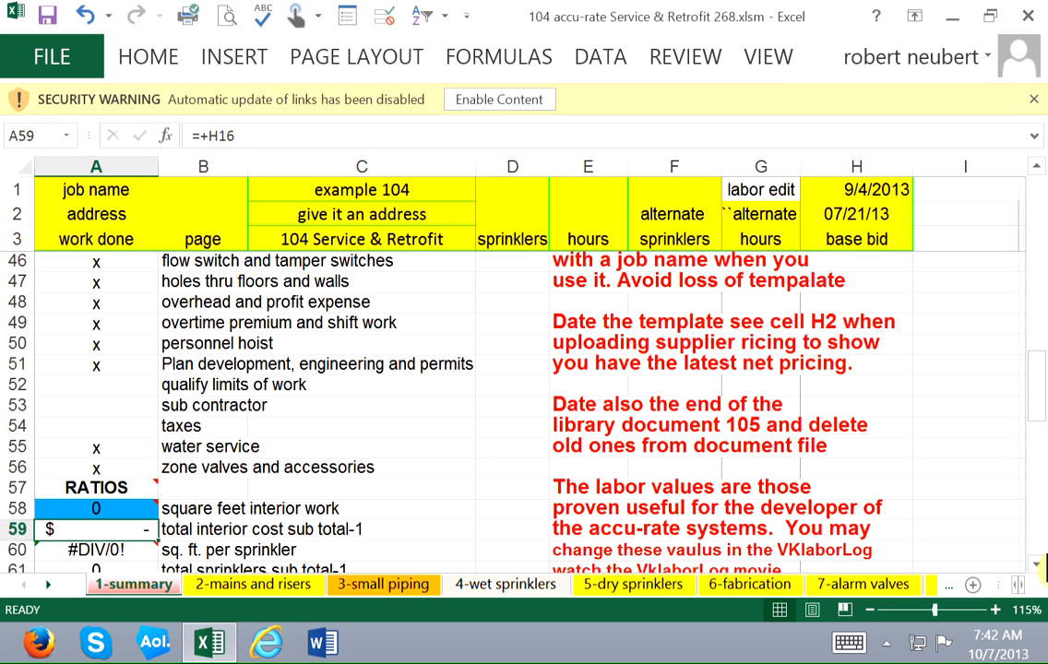
Open the 2-mains and risers sheet and examine the 4" sch 10 black pipe row from take-off quantity to total labor
key("ctrl+Page_Down")
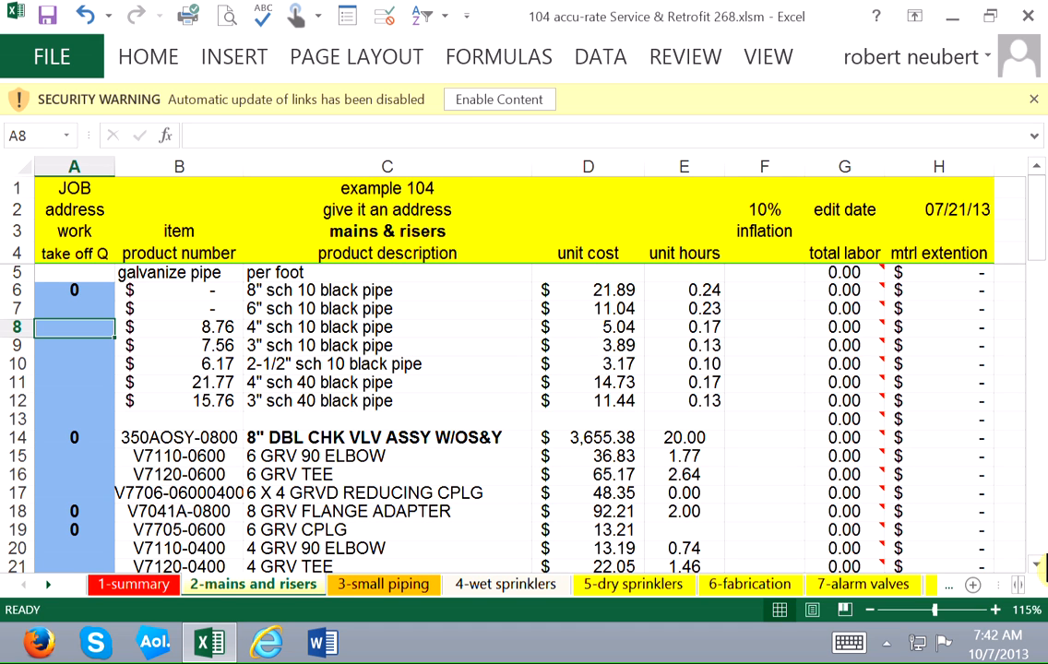
key("Right")
key("Right")
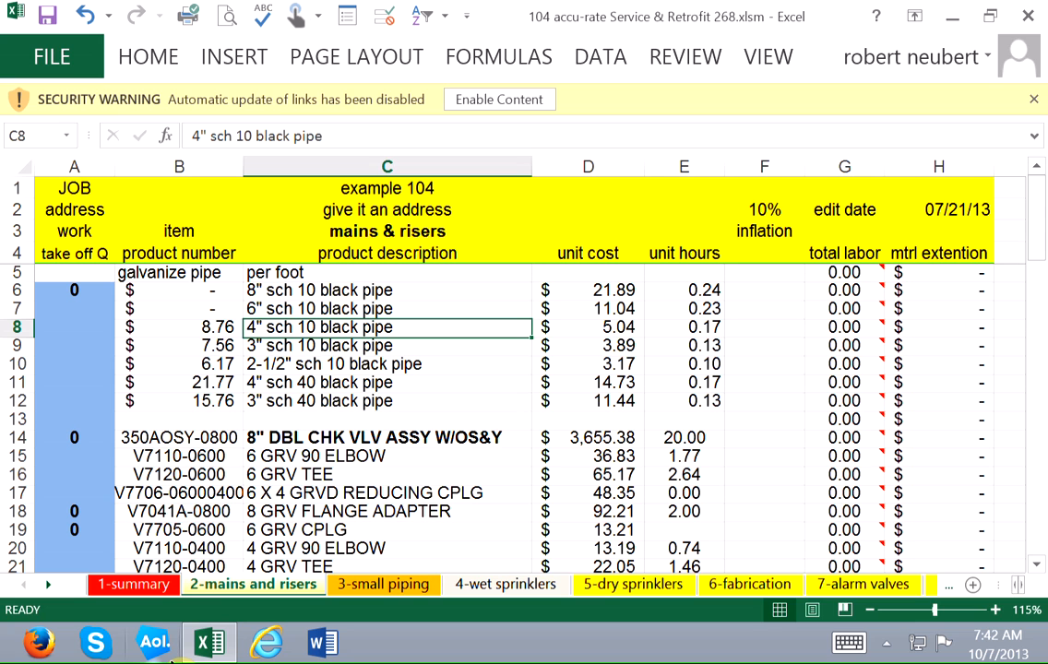
key("Left")
key("Left")
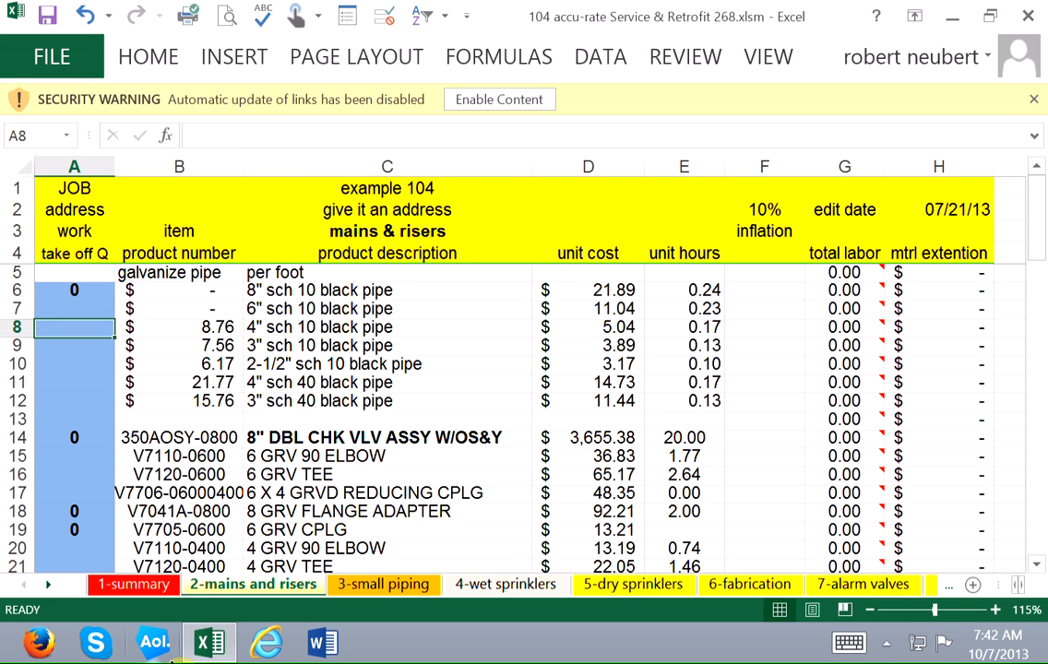
key("Right")
key("Right")
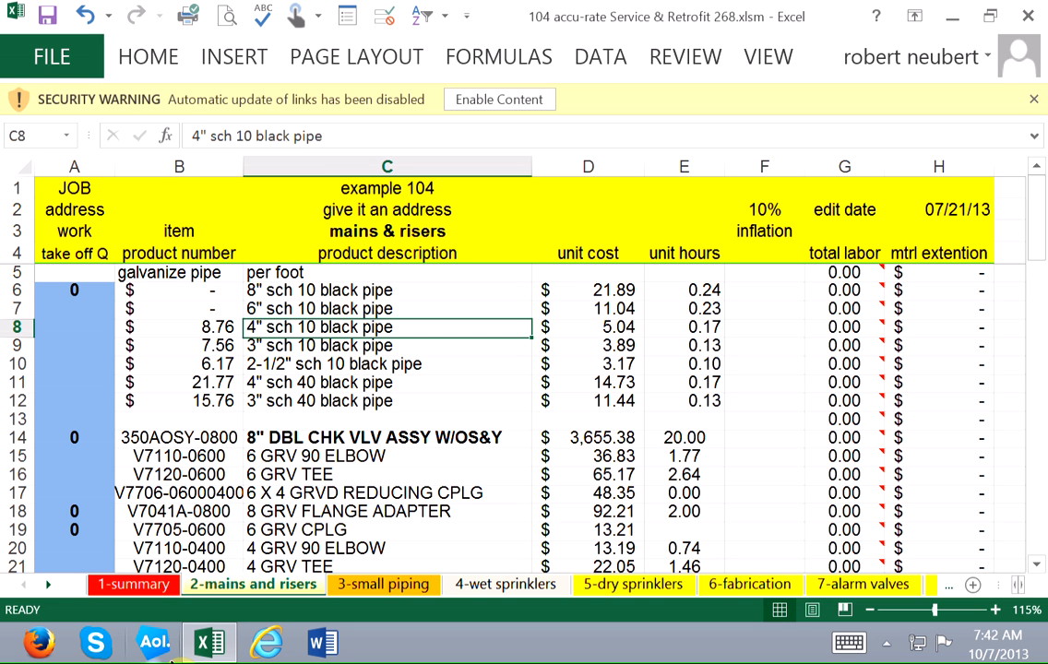
key("Right")
key("Right")
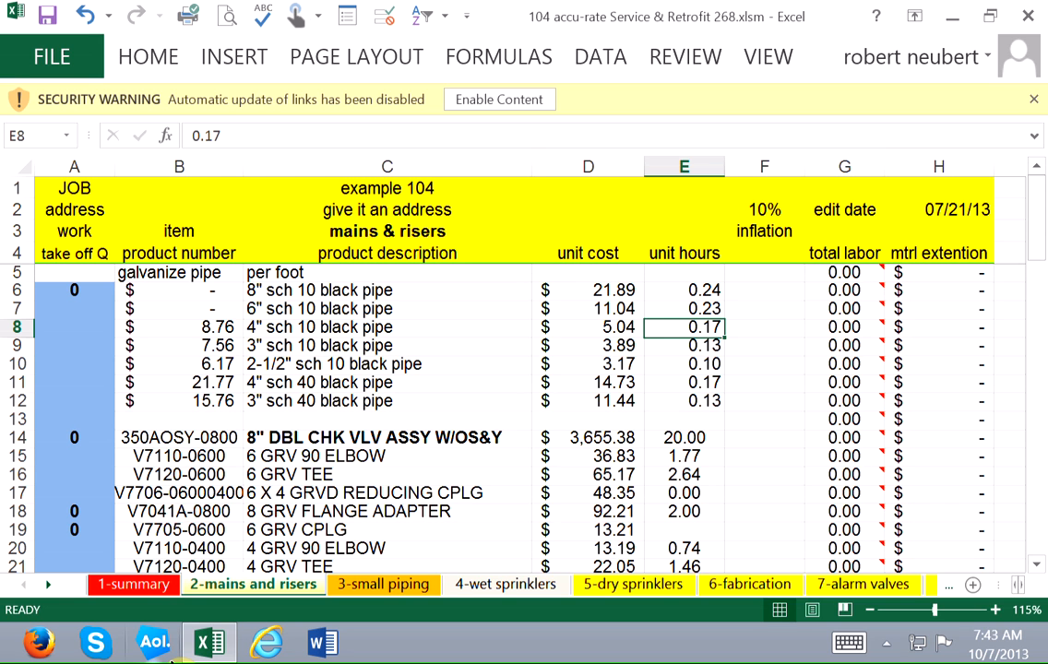
key("Right")
key("Right")
key("Left")
key("Home")
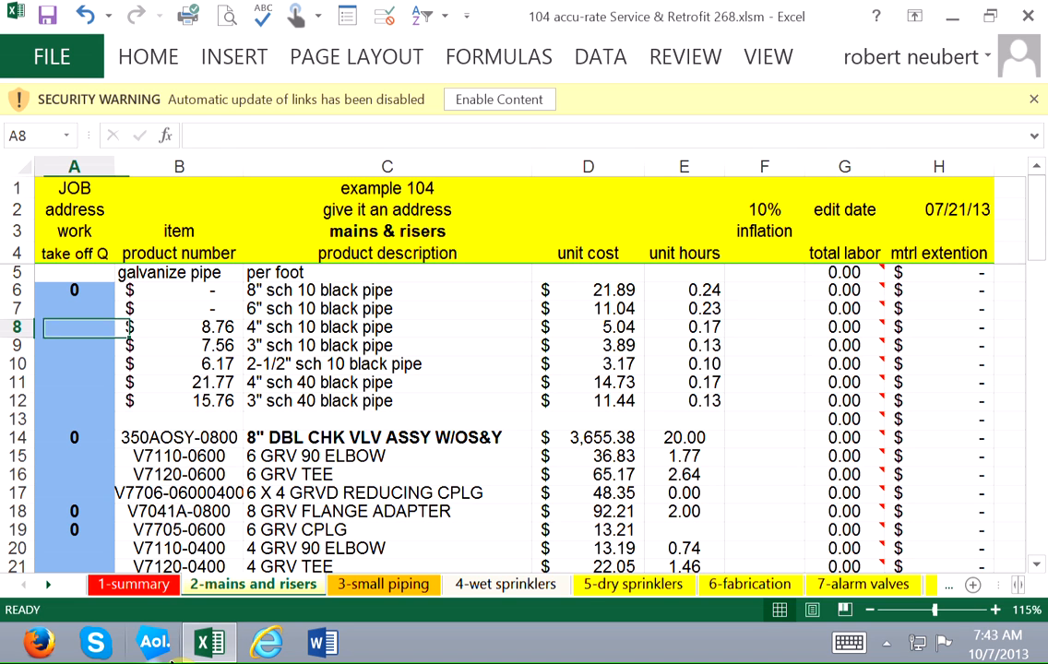
Examine the 6 GRV 90 ELBOW row's cells from take-off quantity and product number through total labor and material extension
key("Down")
key("Down")
key("Down")
key("Down")
key("Down")
key("Down")
key("Down")
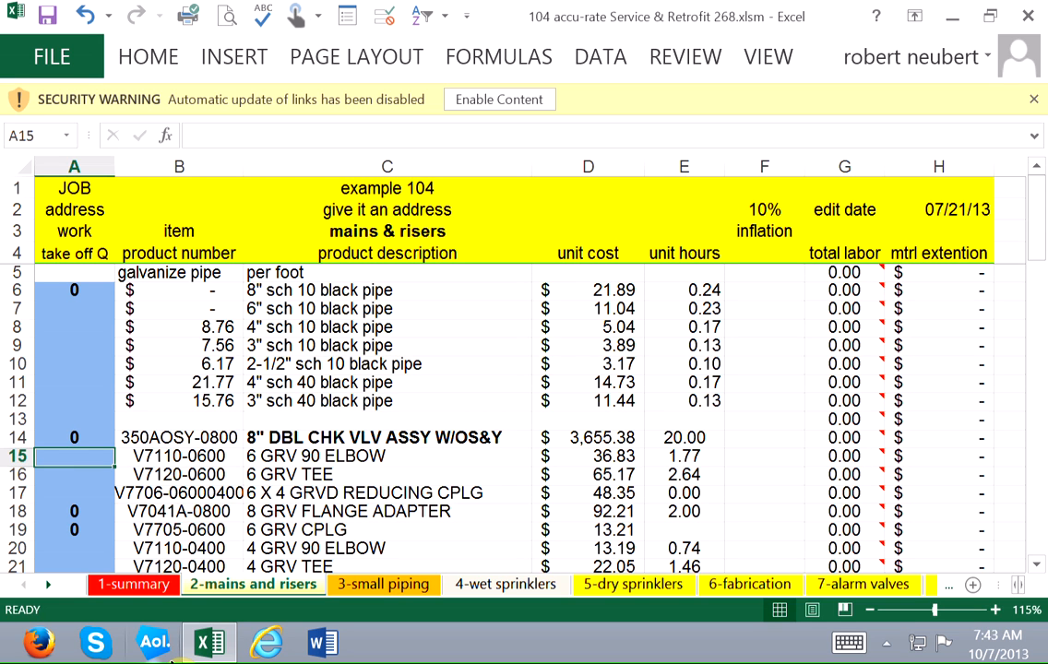
key("Right")
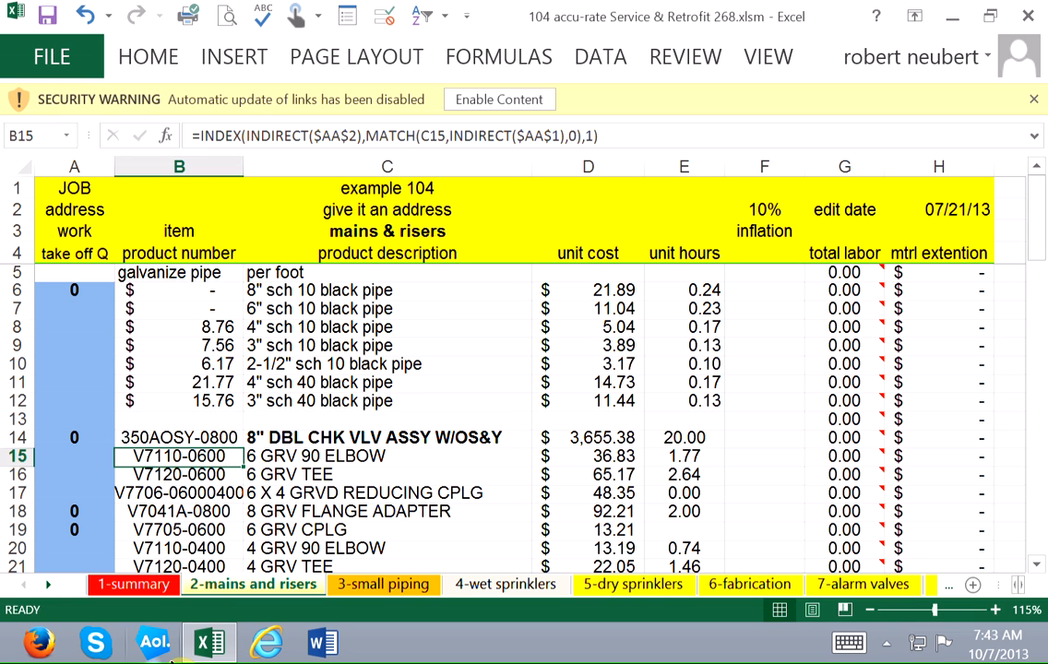
key("Right")
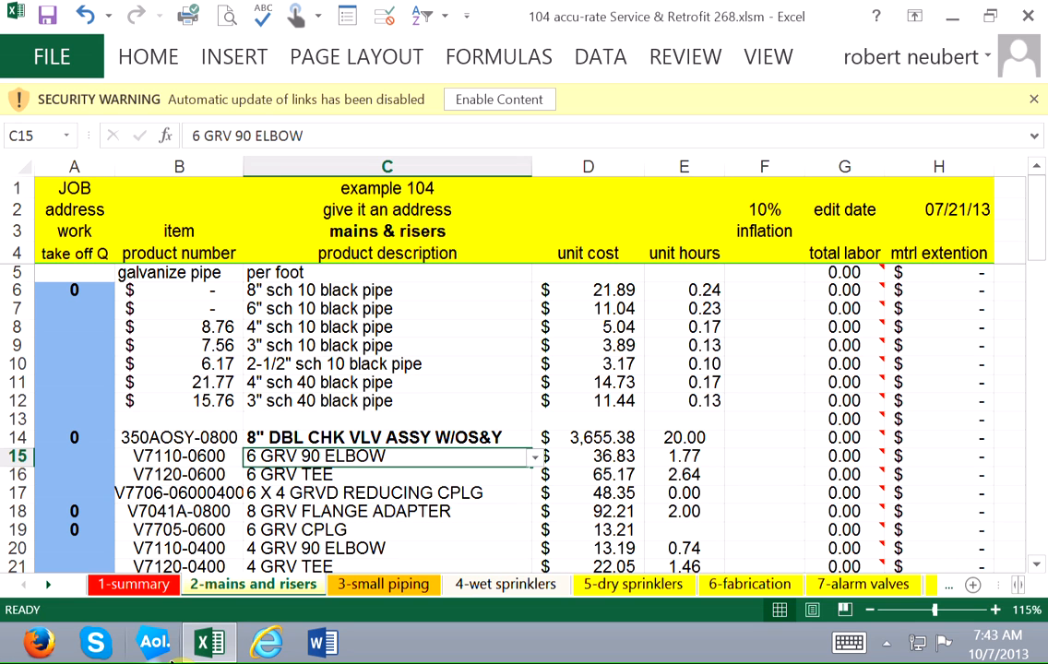
key("Right")
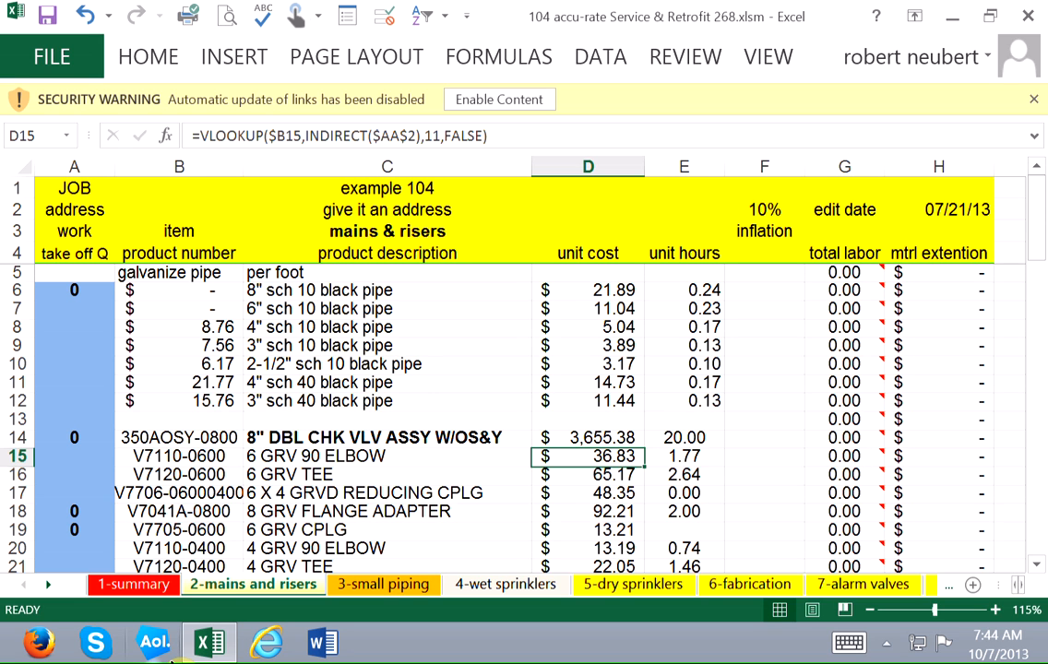
key("Right")
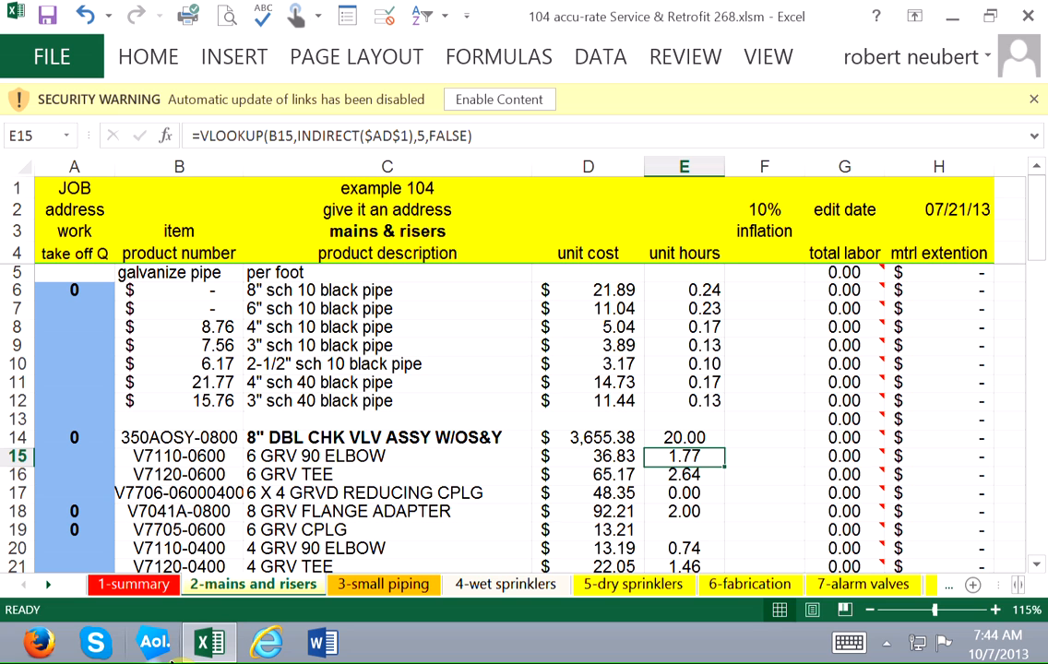
key("Right")
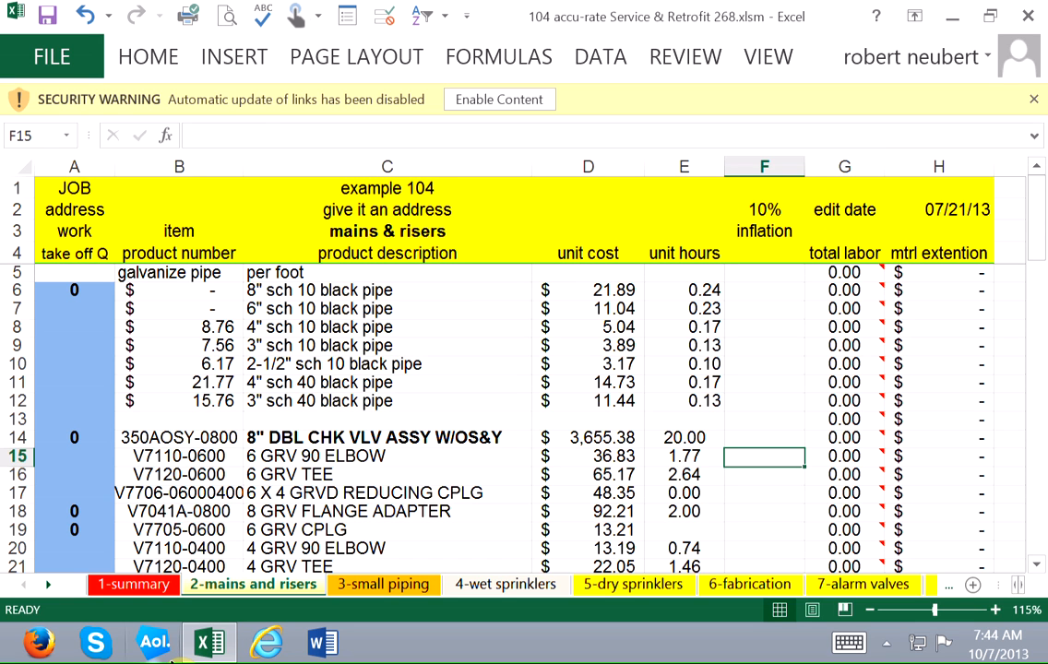
key("Right")
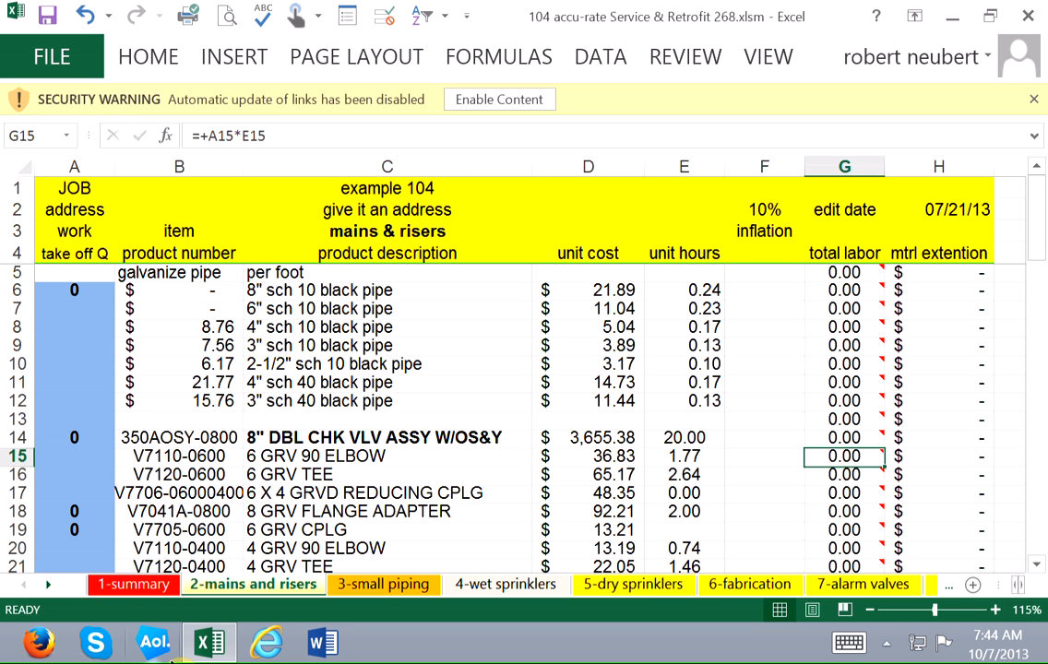
key("Right")
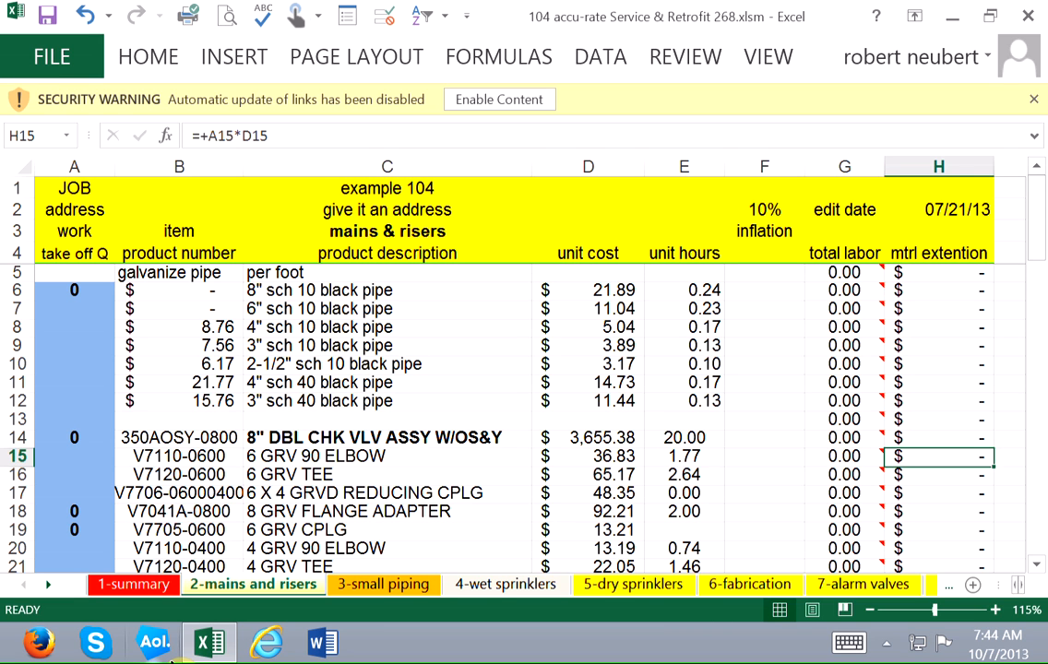
Open the product choices for the 8" DBL CHK VLV ASSY W/OS&Y description in C14
key("Left")
key("Home")
left_click(461, 440)
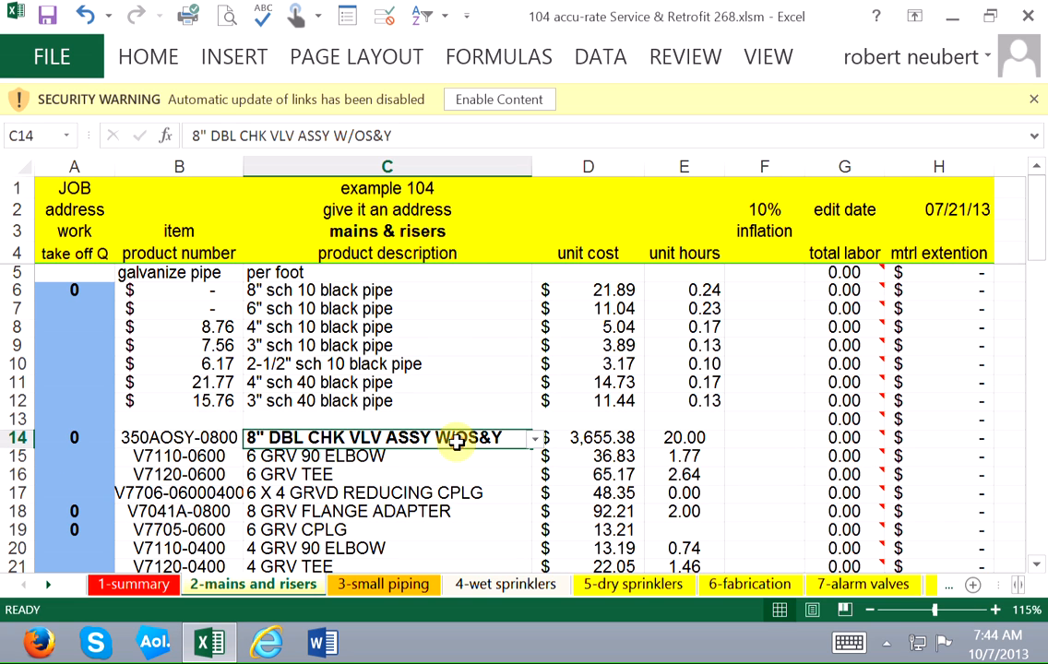
left_click(537, 440)
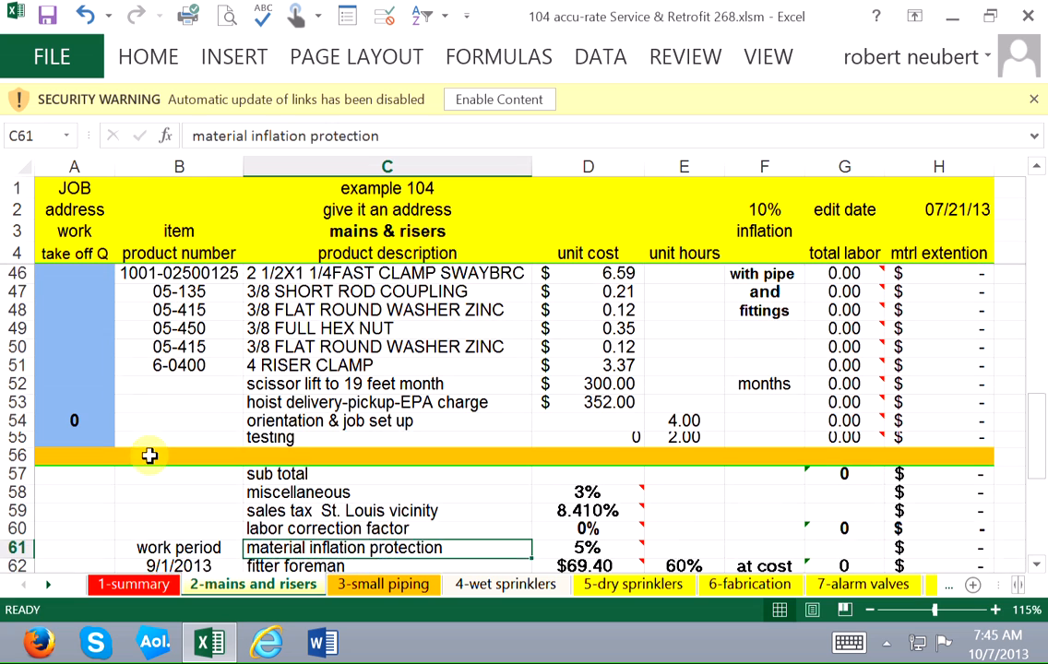
Examine the tax, labor, overhead and profit rows between the sub total and the grand total on the mains and risers sheet
key("Down")
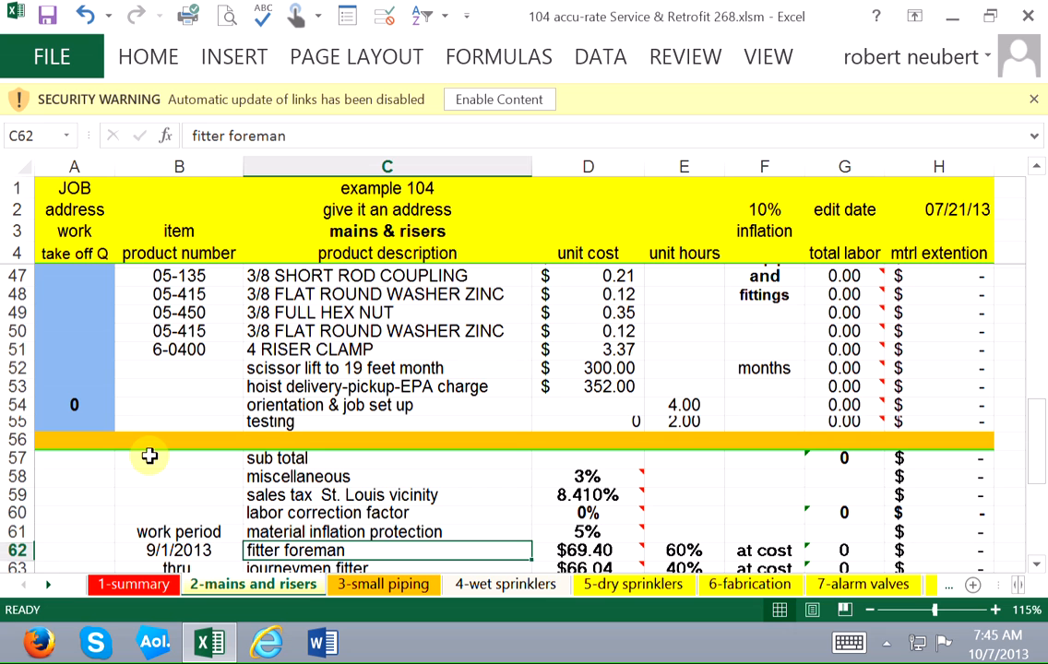
key("Down")
key("Down")
key("Down")
key("Down")
key("Down")
key("Down")
key("Down")
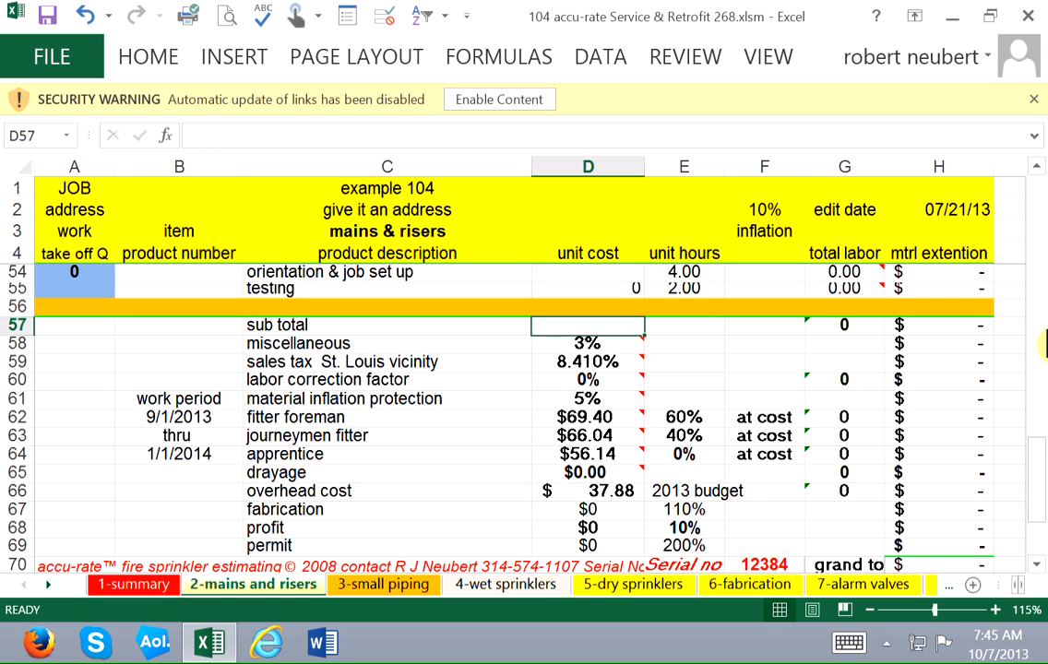
Examine the unit cost entries for miscellaneous, sales tax, labor correction, material inflation protection, fitter foreman and journeymen fitter
key("Down")
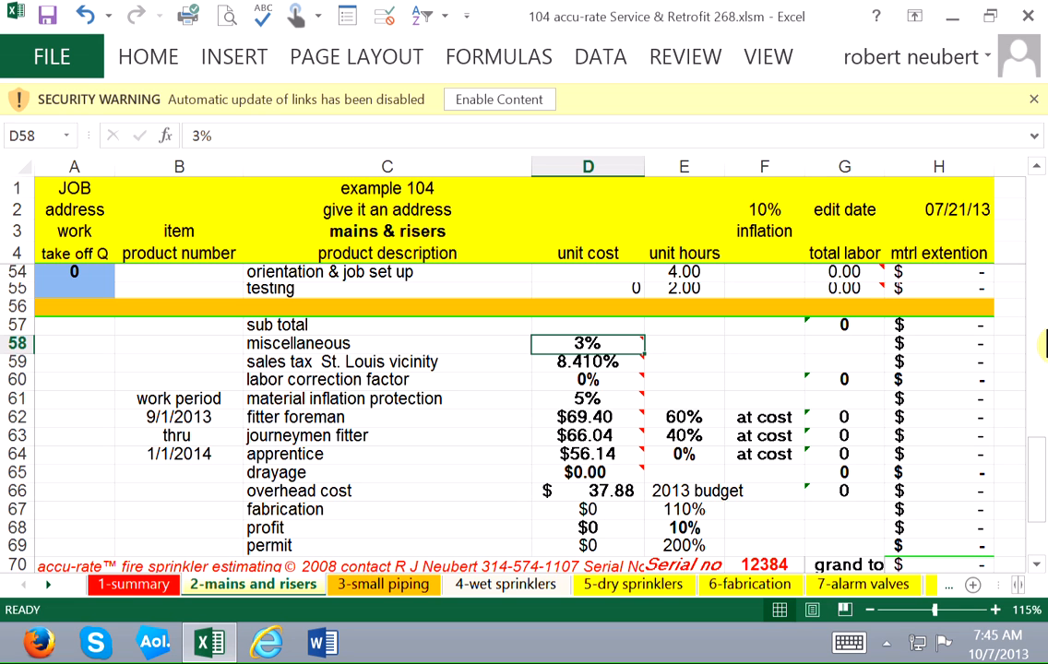
key("Down")
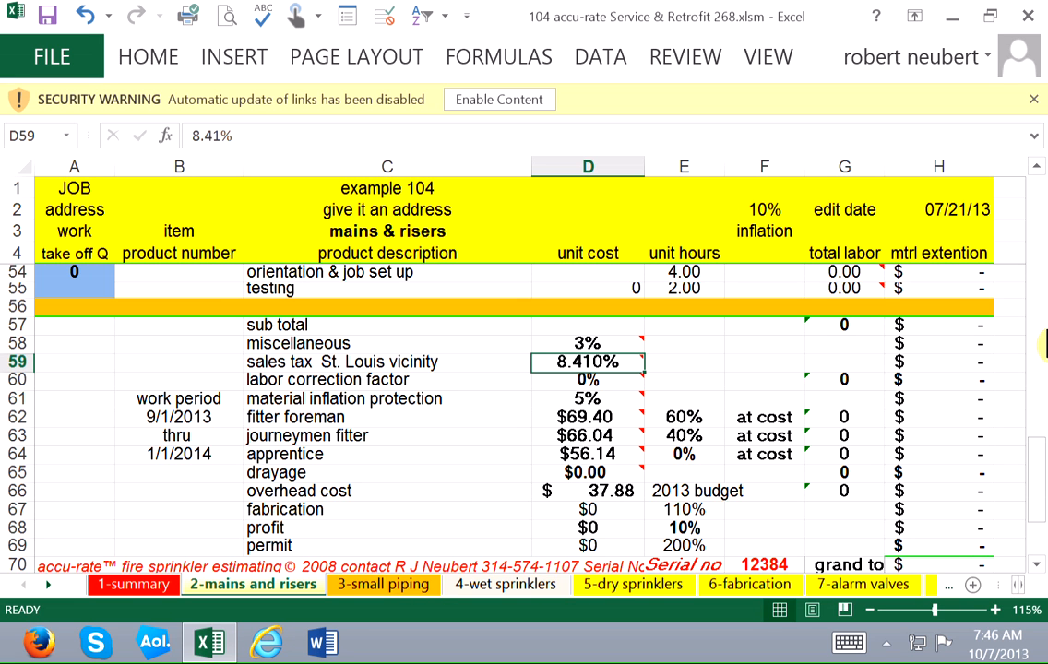
key("Down")
key("Down")
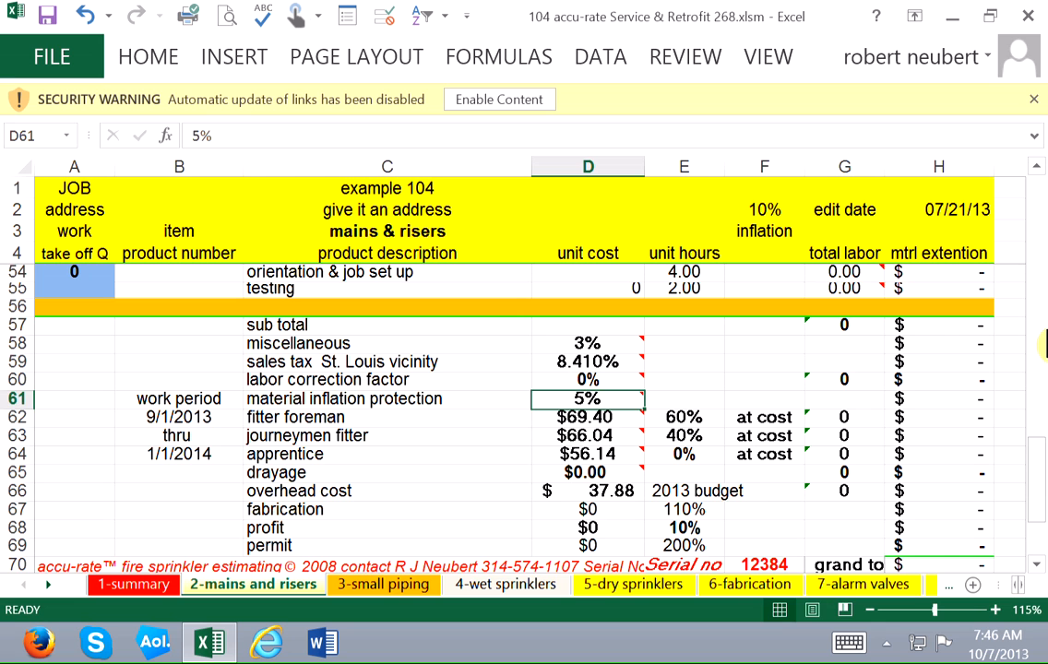
key("Down")
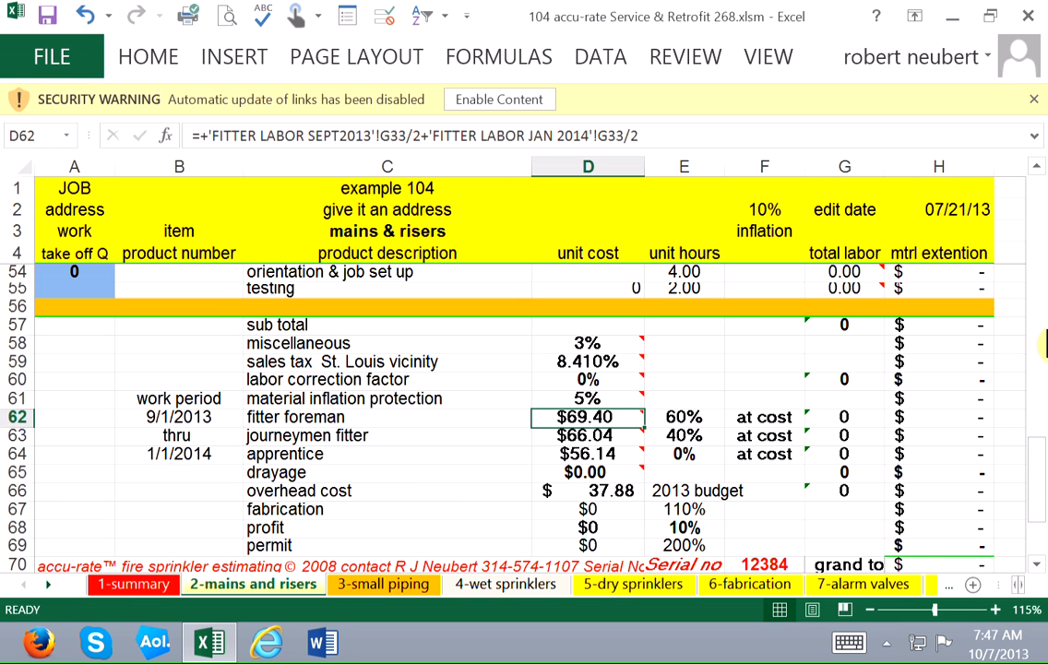
key("Down")
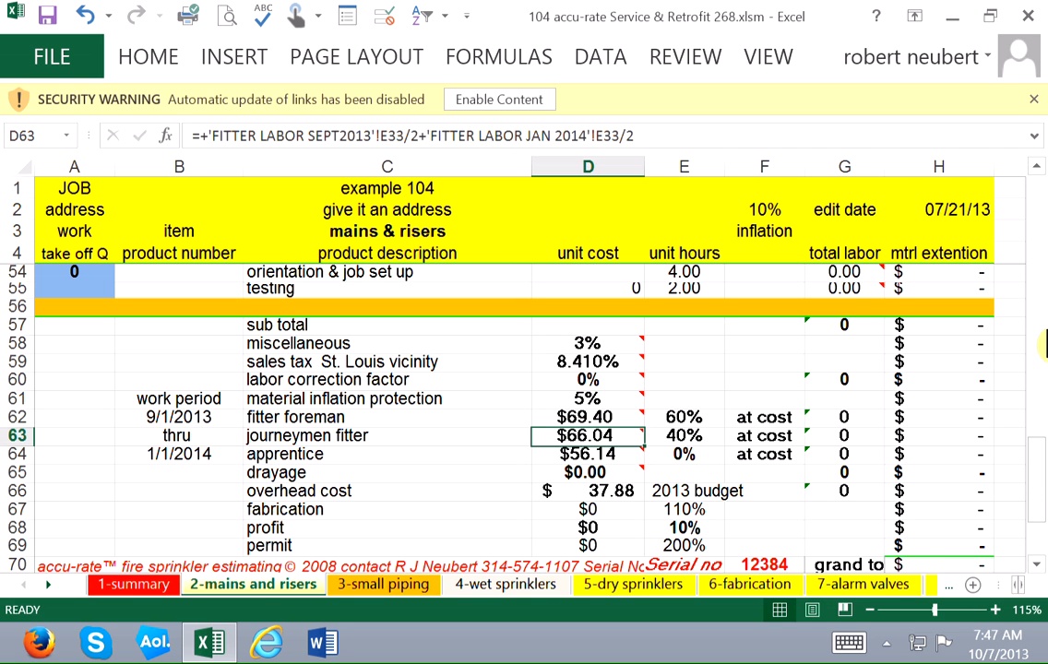
Examine the apprentice rate and the foreman, journeymen and apprentice labor percentages in the unit hours column
key("Down")
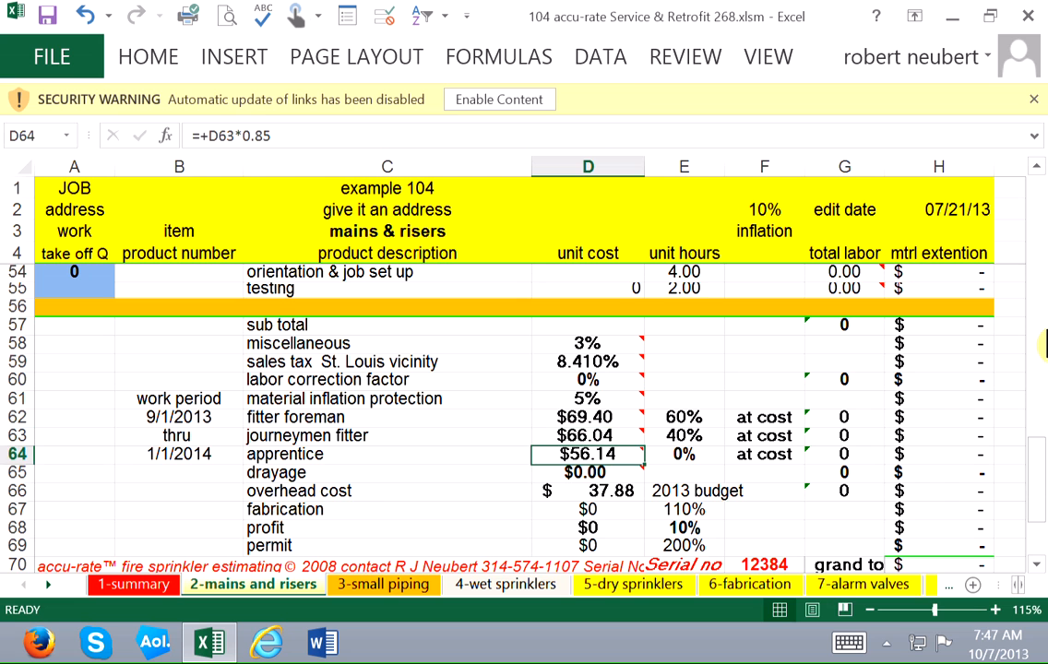
key("Up")
key("Up")
key("Right")
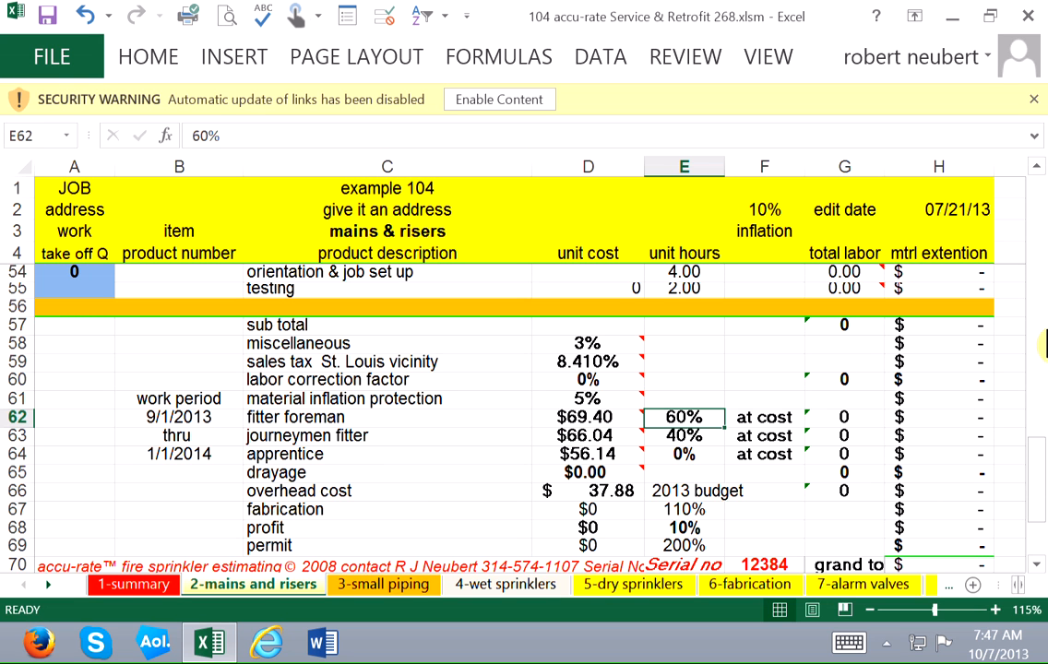
key("Down")
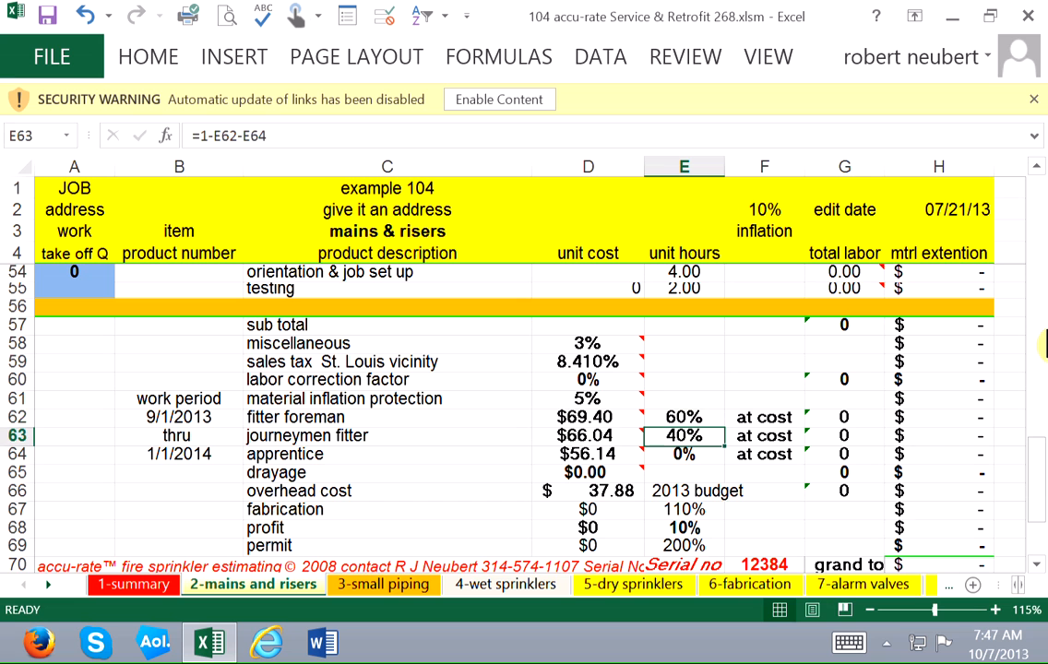
key("Up")
key("Right")
key("Right")
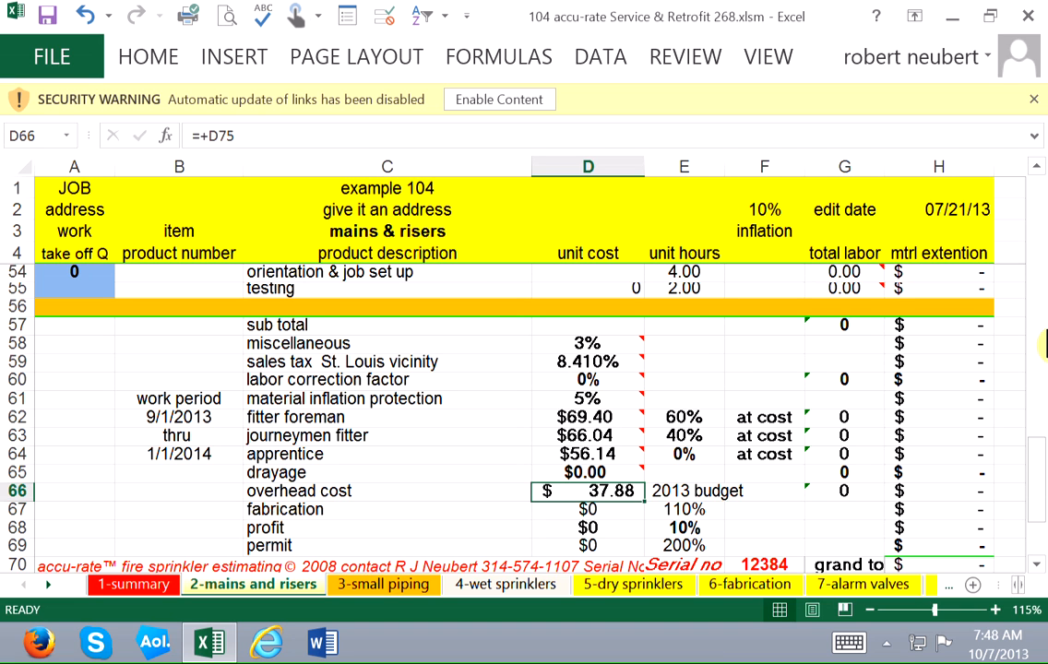
Examine the unit cost cells of the overhead cost, fabrication, profit and permit rows
key("Down")
key("Up")
key("Down")
key("Down")
key("Down")
key("Down")
key("Down")
key("Down")
key("Down")
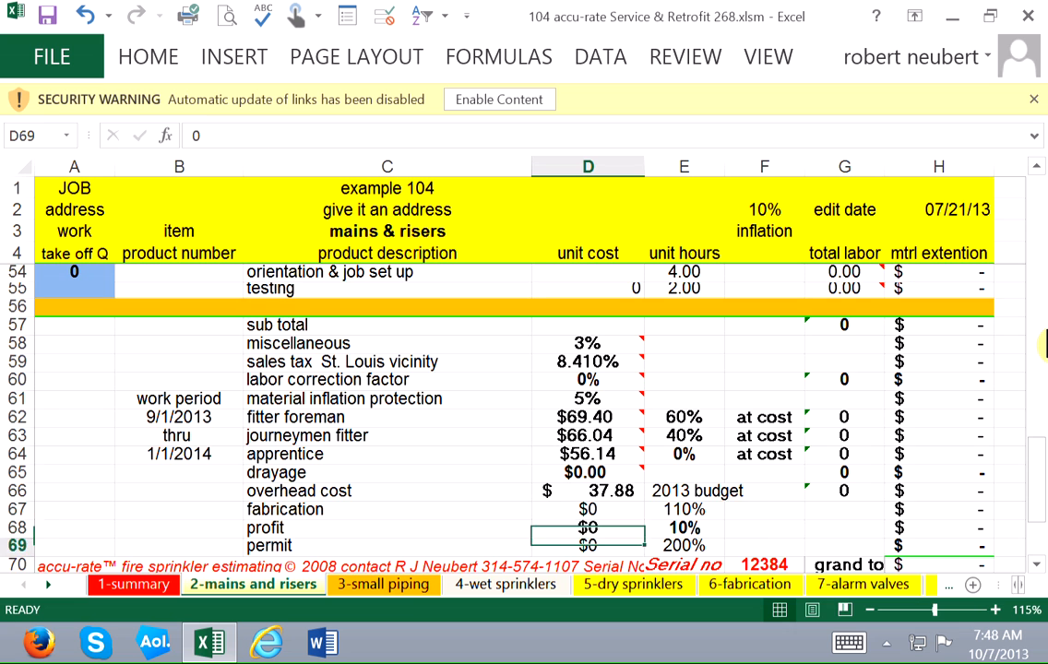
Examine the overhead calculations below the grand total: yearly cost to do business, field manhours and the hourly cost formula
key("Down")
key("Down")
key("Down")
key("Down")
key("Down")
key("Down")
key("Down")
key("Down")
key("Down")
key("Down")
key("Down")
key("Down")
key("Down")
key("Down")
key("Down")
key("Down")
key("Down")
key("Down")
key("Down")
key("Down")
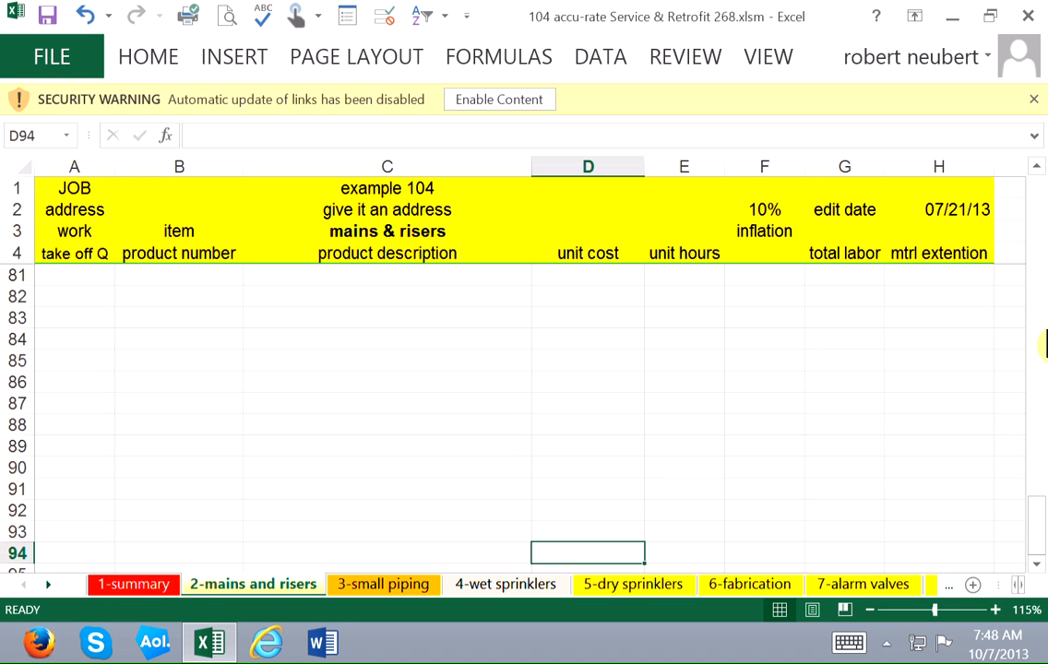
key("ctrl+Up")
key("Up")
key("Up")
key("Left")
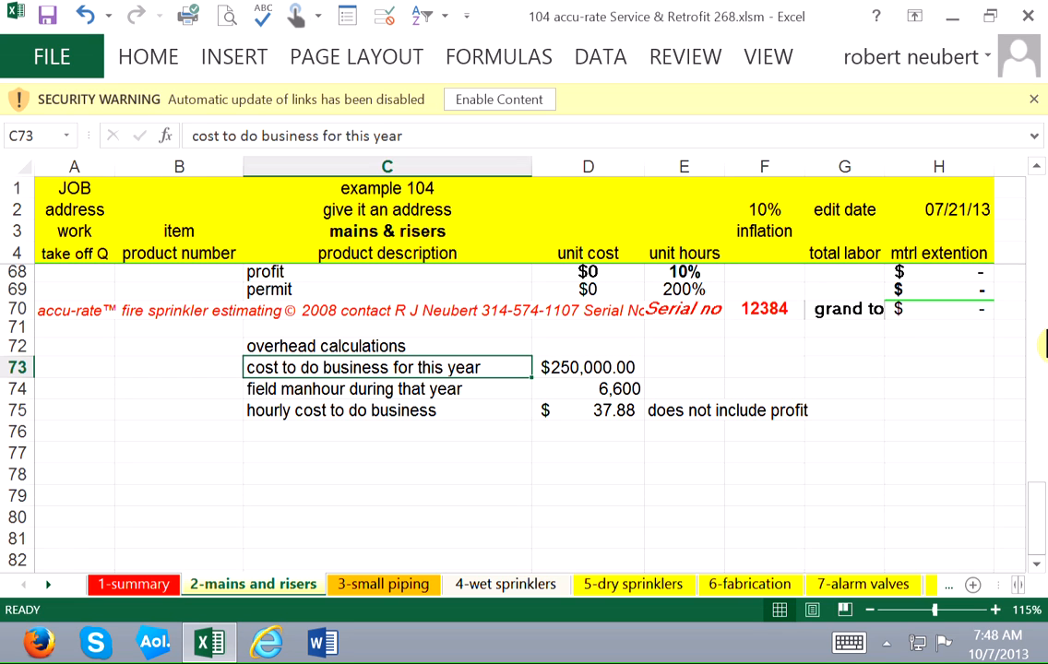
key("Right")
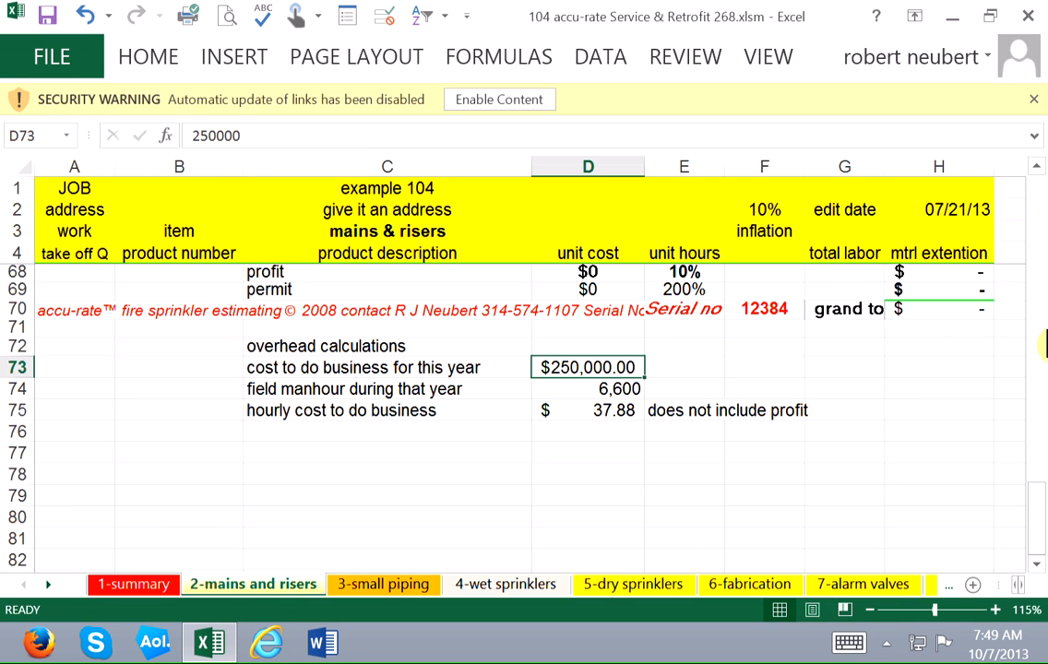
key("Down")
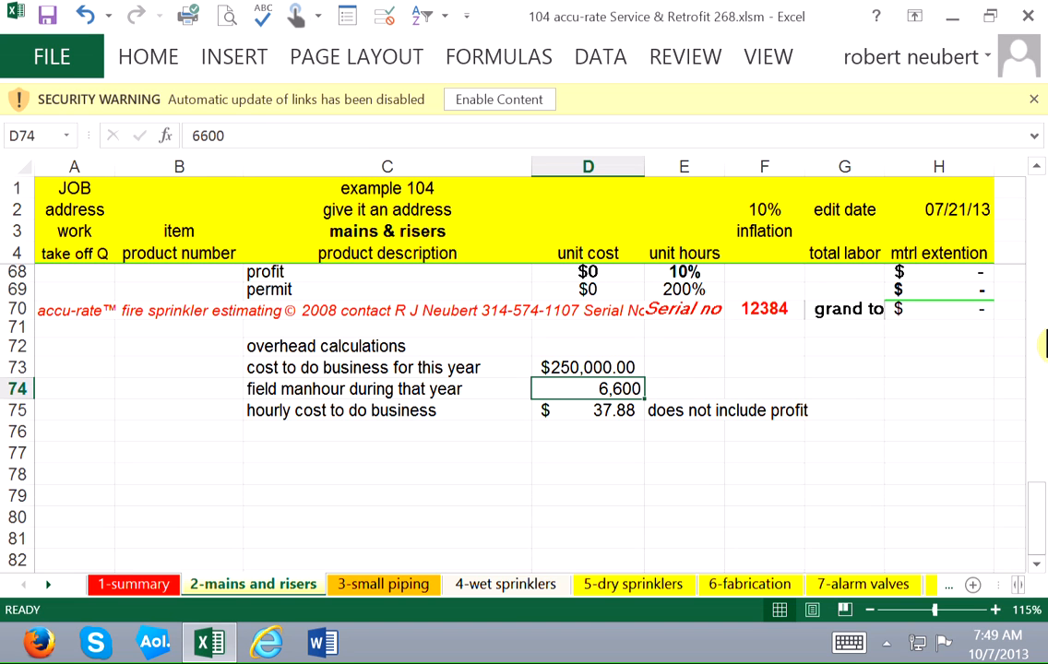
key("Down")
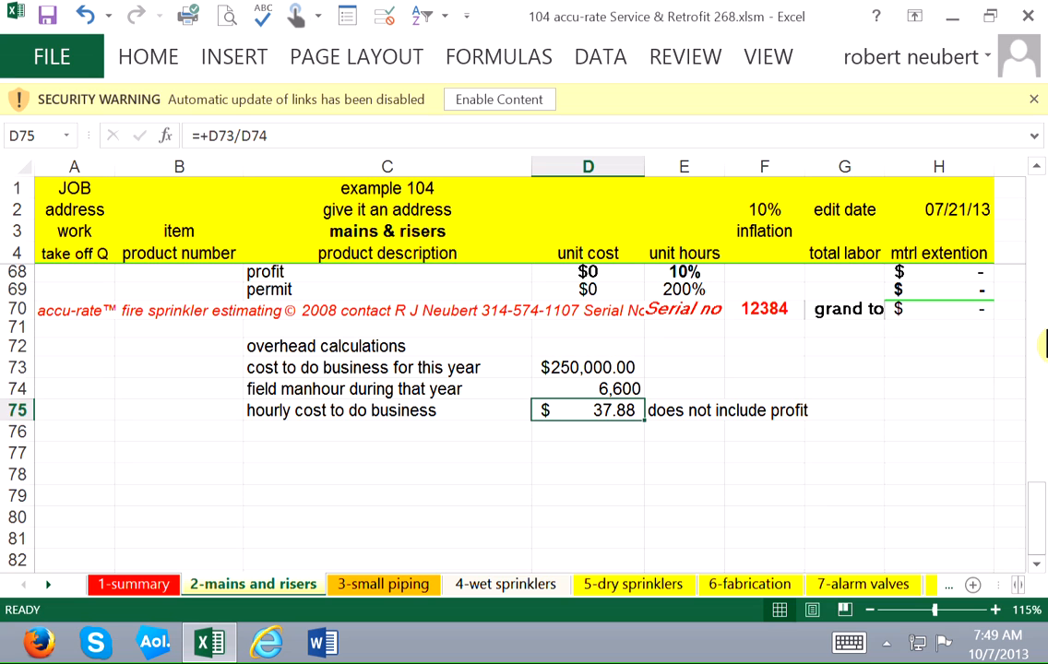
key("Up")
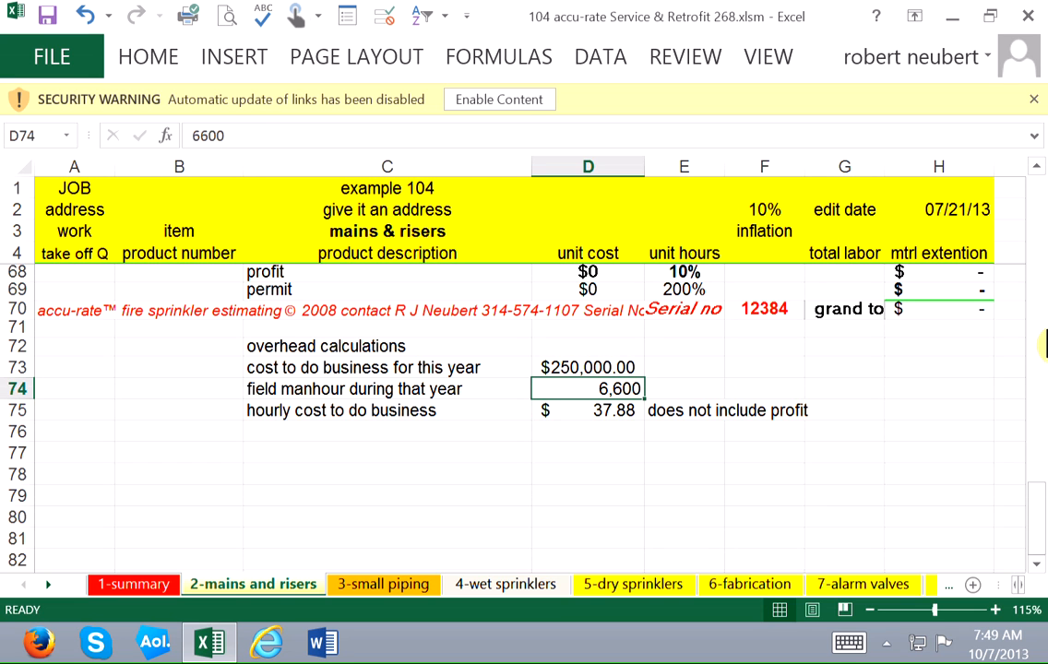
key("Down")
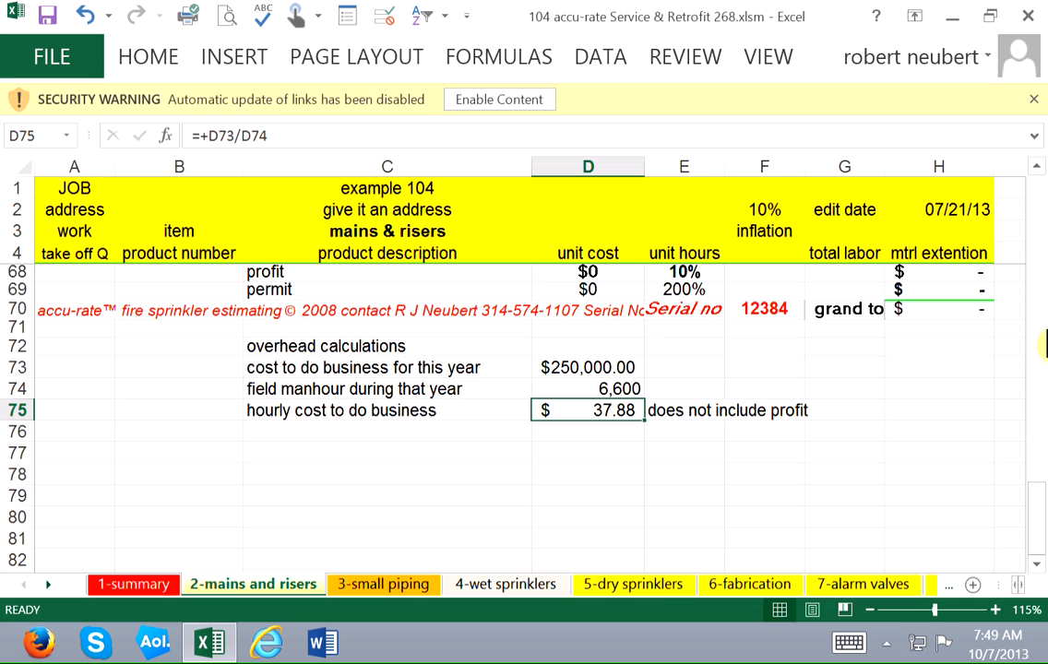
Set the cost to do business for this year in D73 to 300,000 and check the hourly cost formula
key("Up")
key("Up")
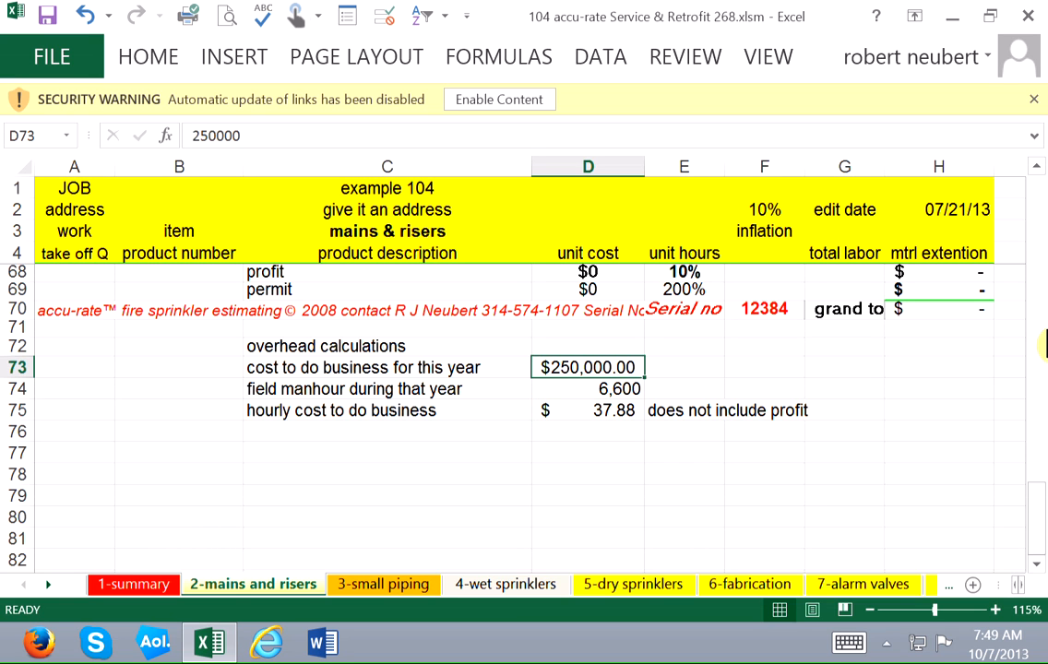
type("3")
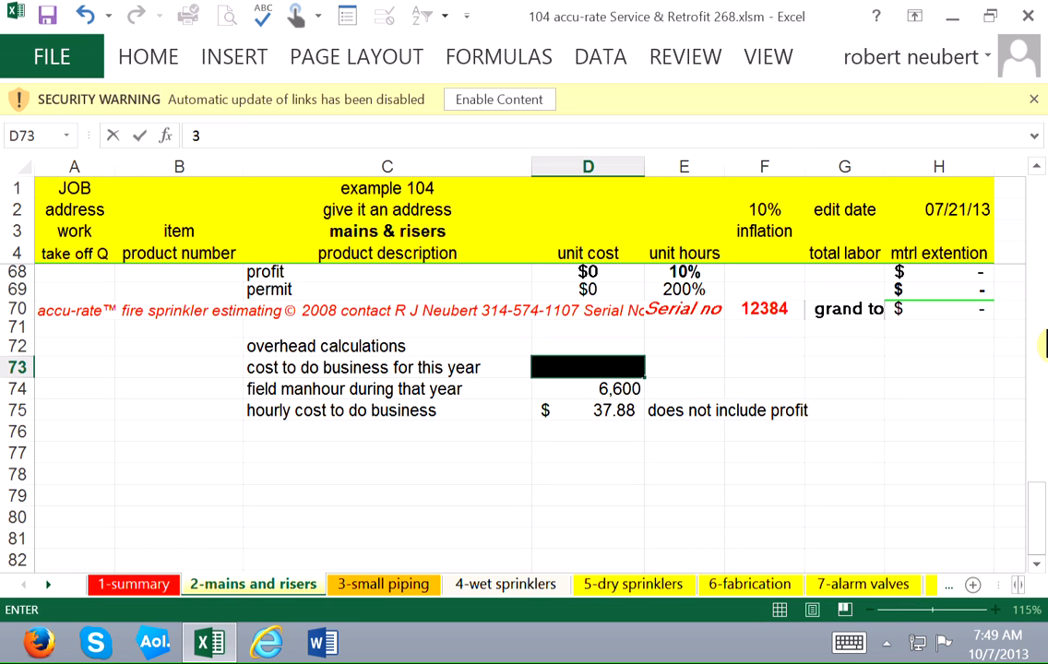
type("00,000")
key("Return")
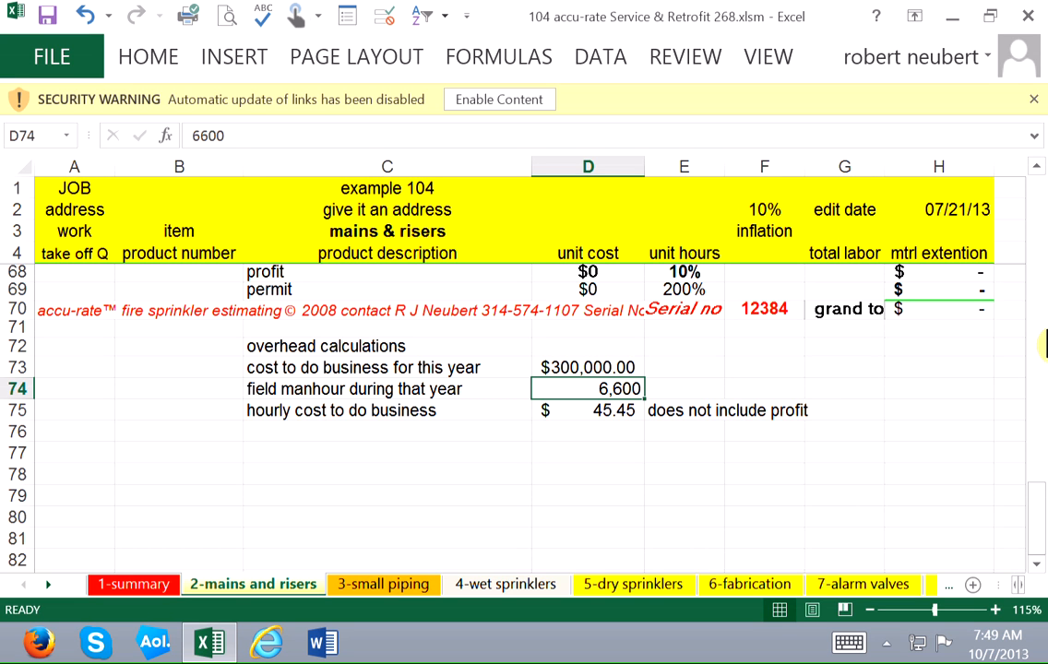
key("Down")
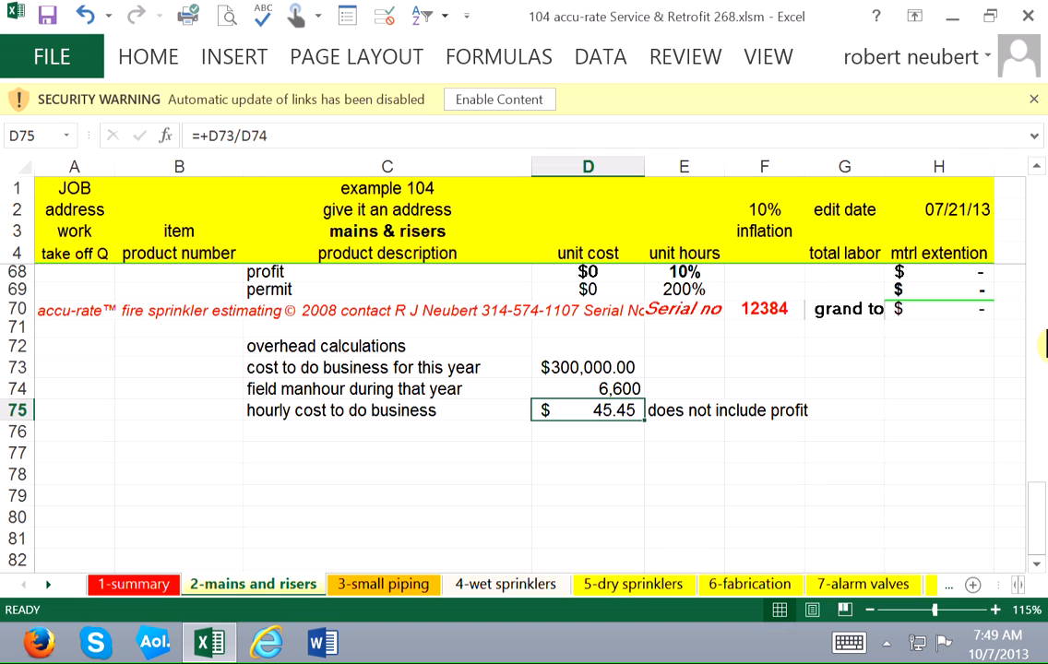
Review the unit costs from the overhead calculations back up to the journeymen fitter row
key("Up")
key("Up")
key("Up")
key("Up")
key("Up")
key("Up")
key("Up")
key("Up")
key("Up")
key("Up")
key("Up")
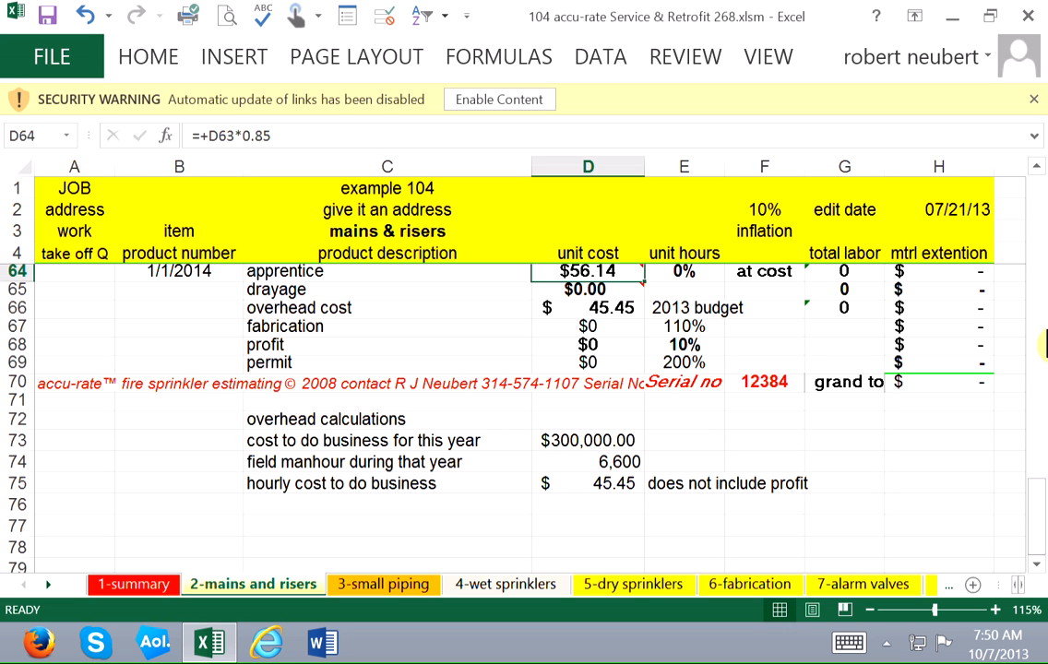
key("Up")
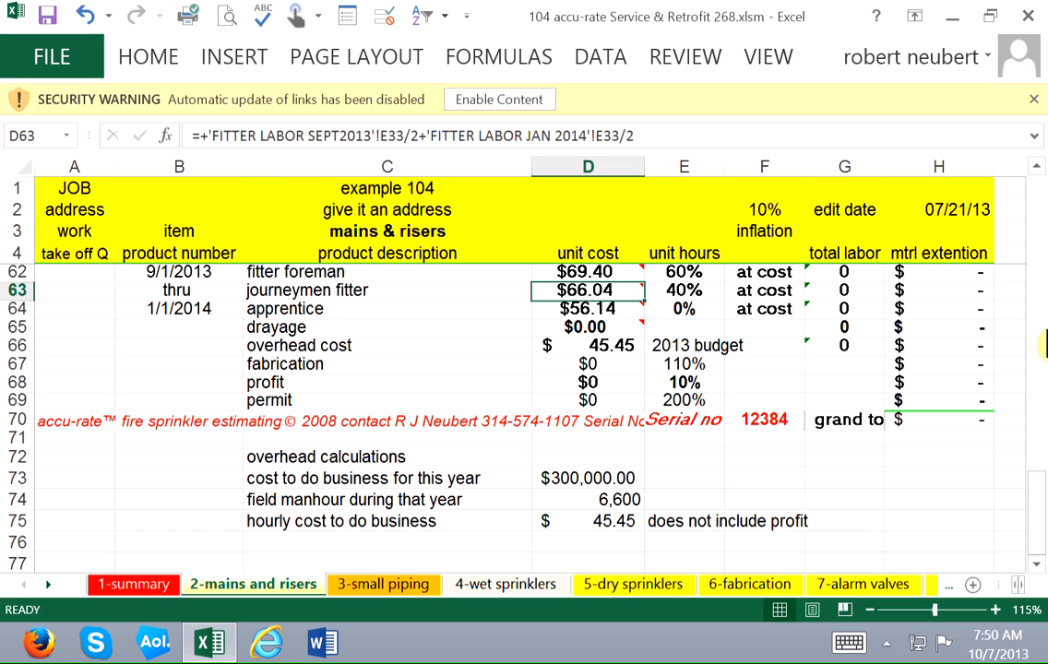
Examine the row labels from journeymen fitter to permit, along with the profit row's base formula and percentage
key("Left")
key("Down")
key("Down")
key("Down")
key("Down")
key("Down")
key("Down")
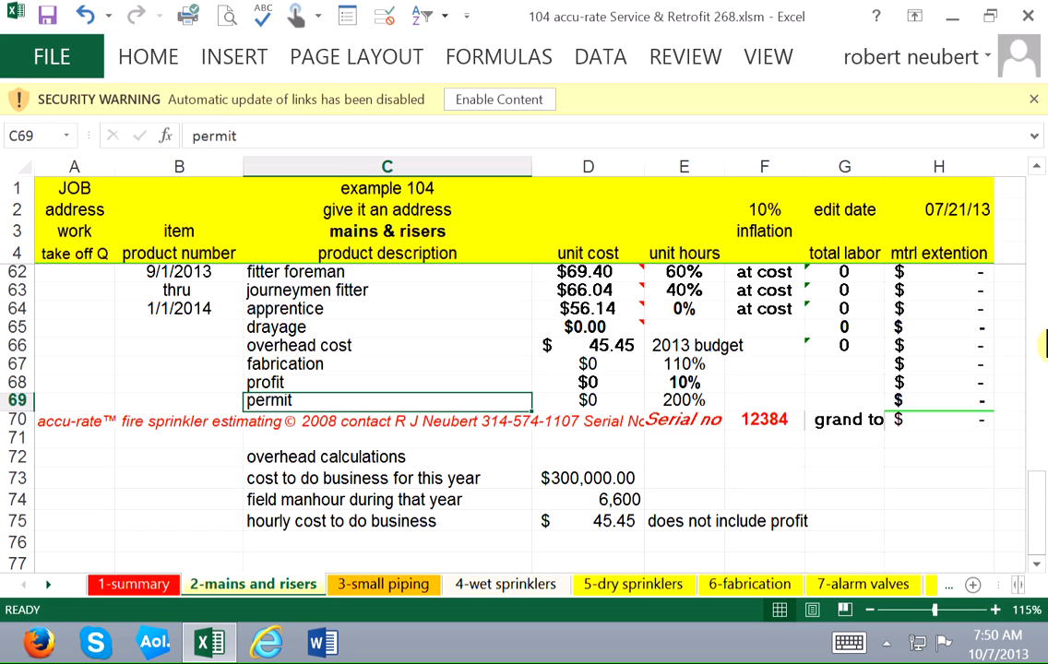
key("Up")
key("Right")
key("Right")
key("Left")
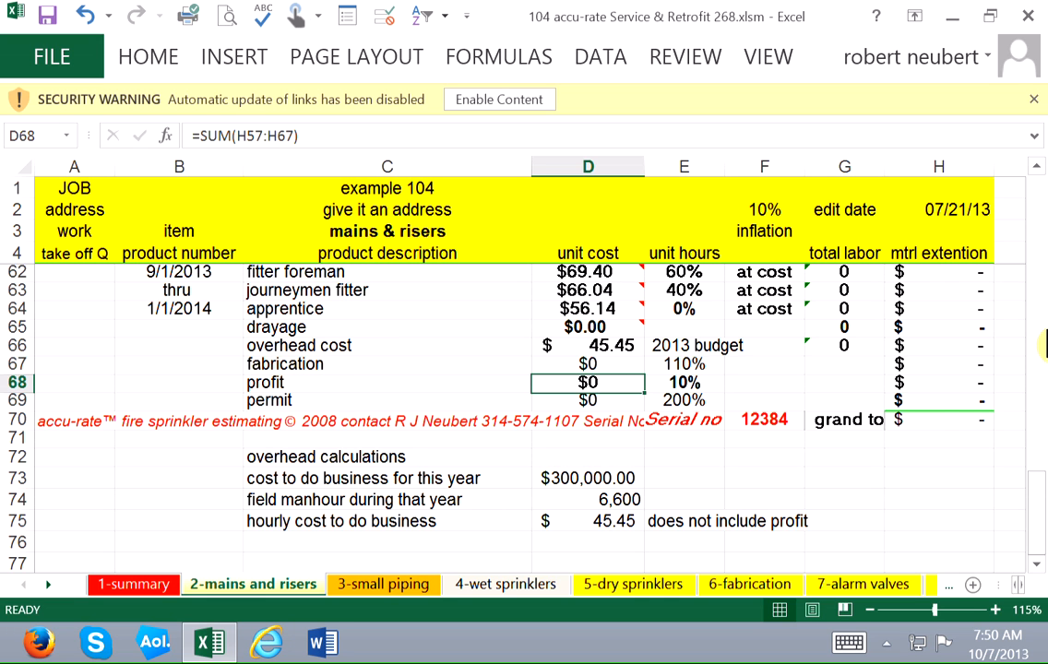
Open the 3-small piping sheet and inspect the 2" sch 40 black pipe row through its product description
key("ctrl+Page_Down")
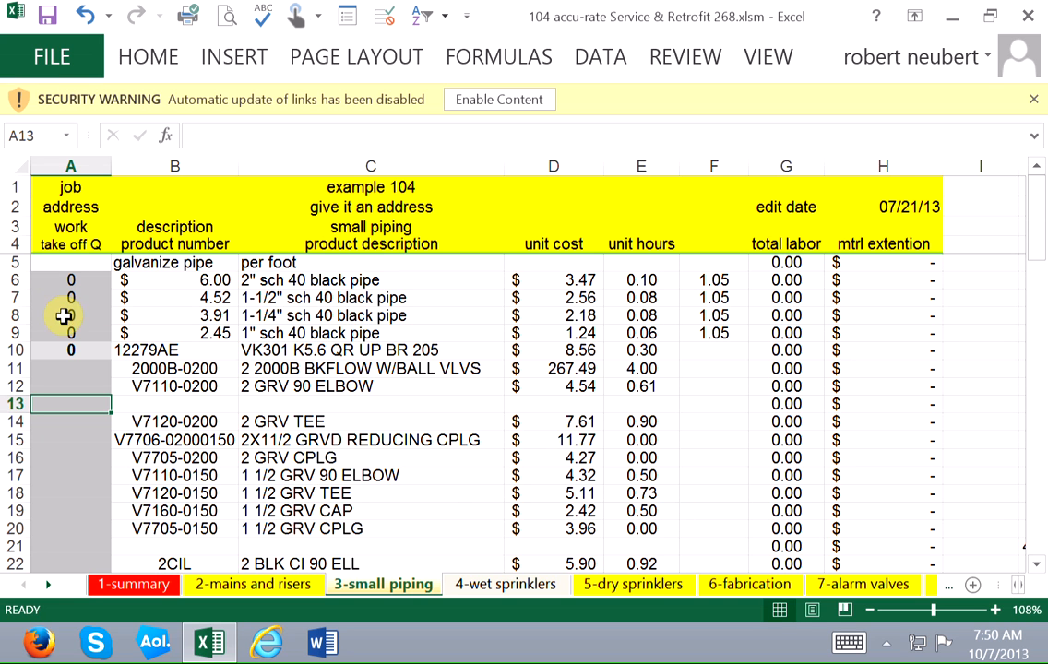
left_click(61, 261)
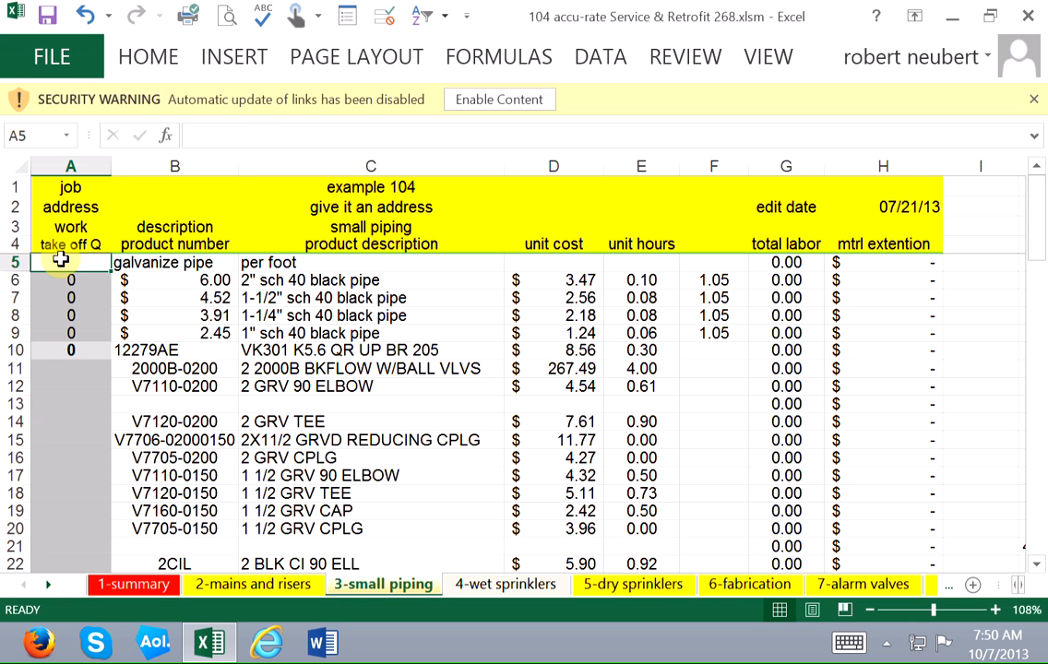
key("Down")
key("Right")
key("Right")
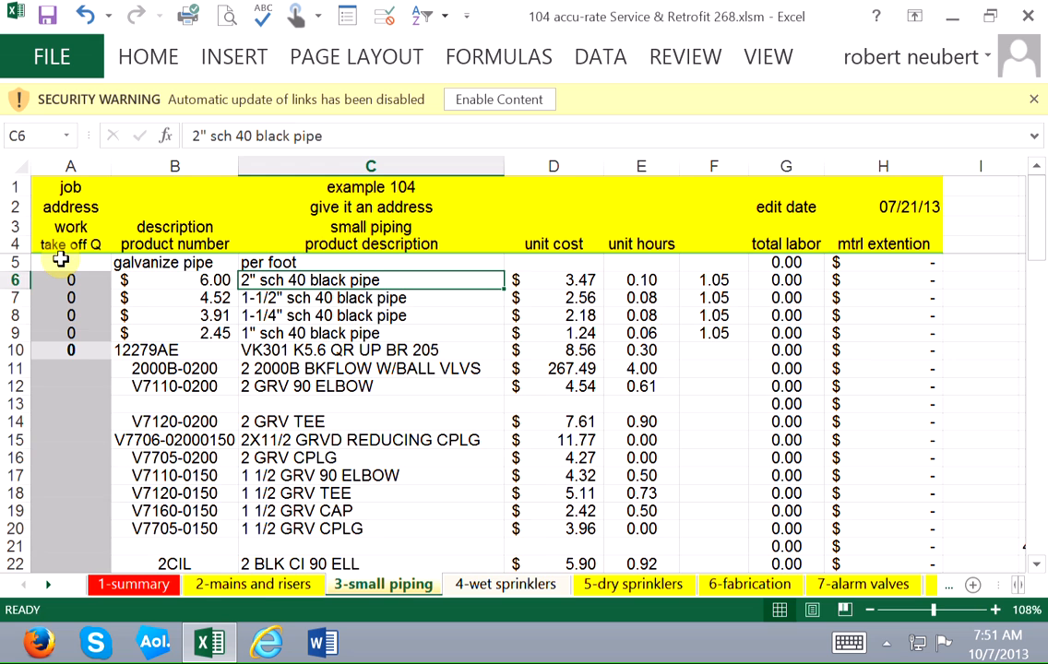
Open the 4-wet sprinklers sheet and look over its upright, pendent, side wall and dry sprinkler listings
key("ctrl+Page_Down")
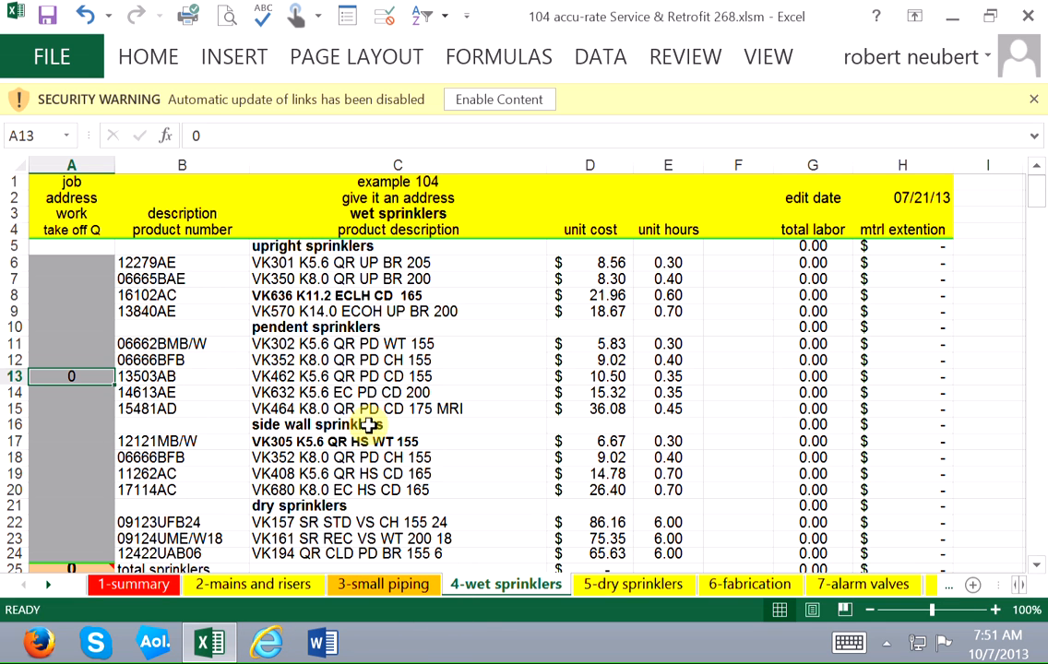
scroll(337, 503, "down", 2)
scroll(336, 503, "down", 1)
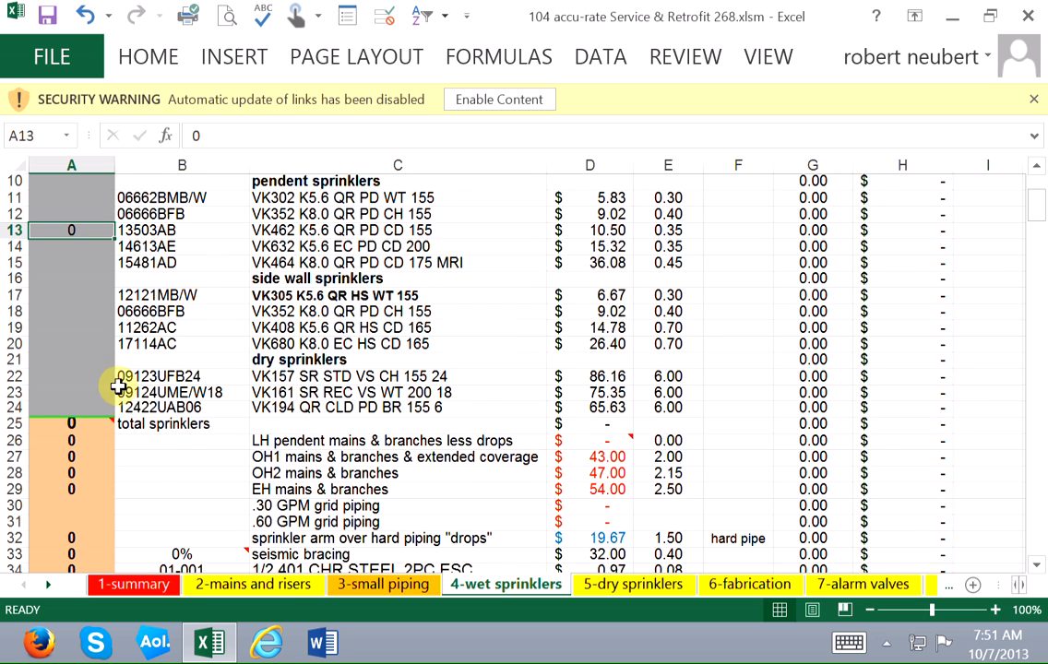
scroll(112, 373, "up", 2)
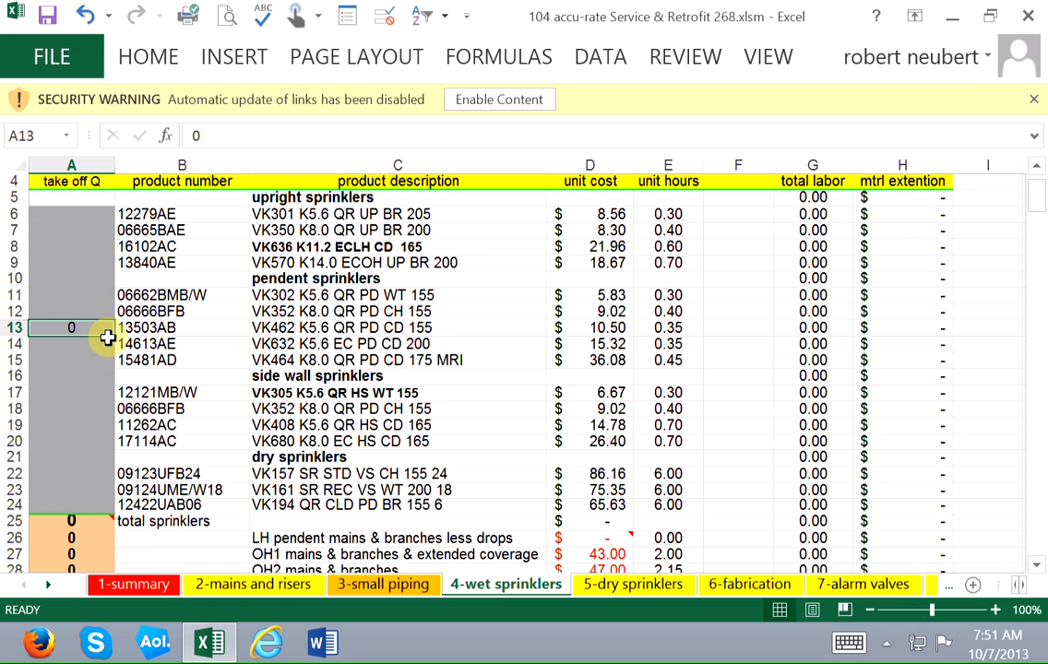
scroll(93, 337, "up", 1)
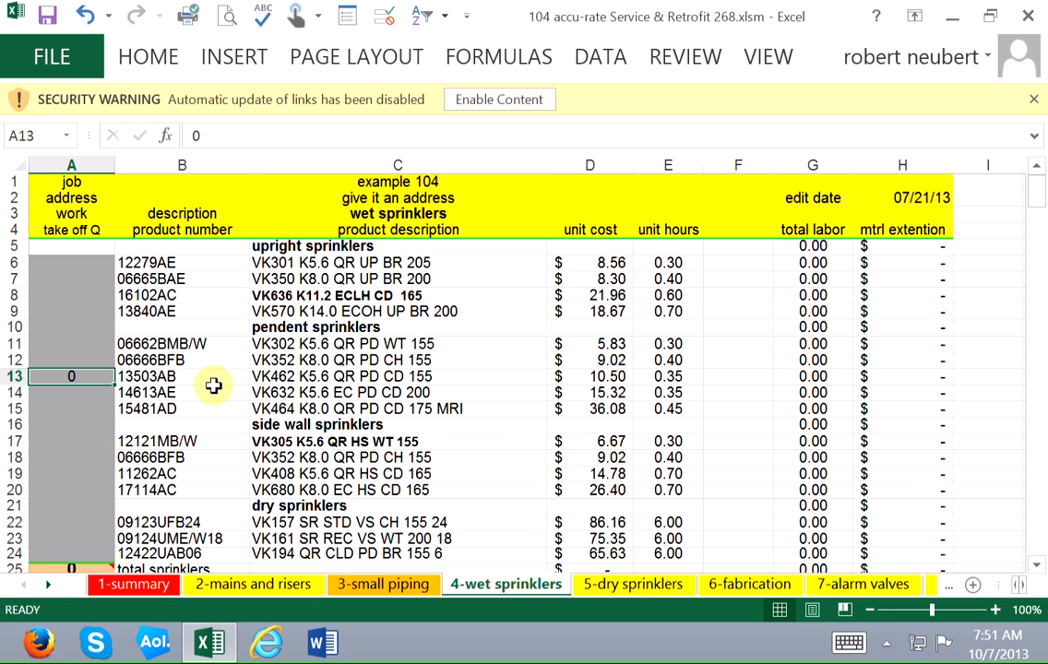
Set the take-off quantity of the VK462 K5.6 QR PD CD 155 sprinkler to 25 and go to the LH pendent mains quantity
type("25")
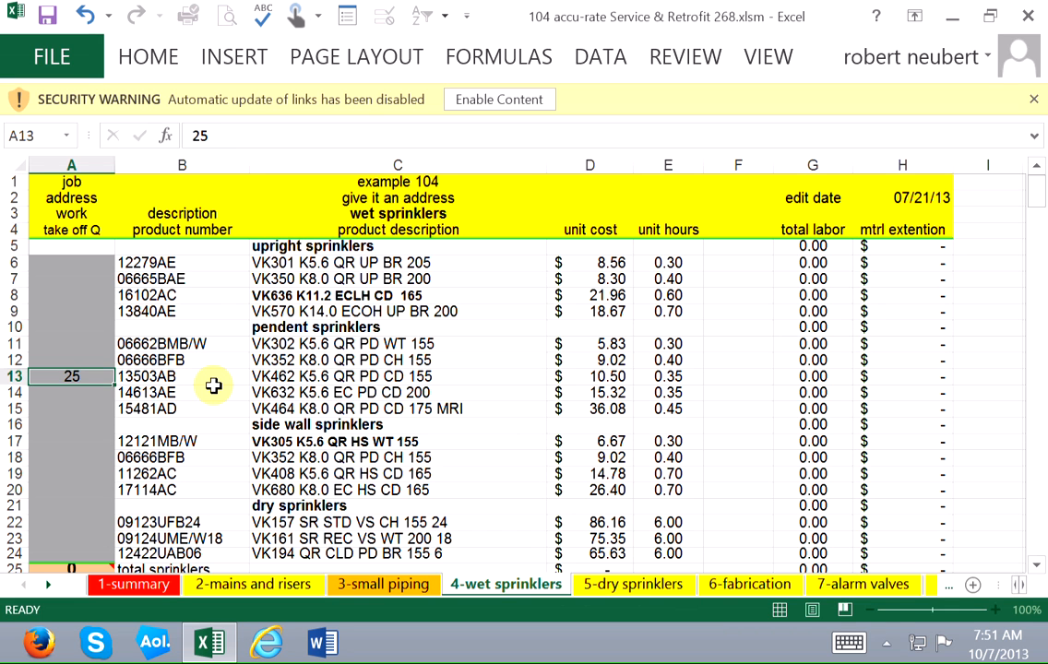
key("Return")
key("Return")
key("Return")
key("Return")
key("Return")
key("Return")
key("Return")
key("Return")
key("Return")
key("Return")
key("Return")
key("Return")
key("Return")
key("Return")
key("Return")
key("Return")
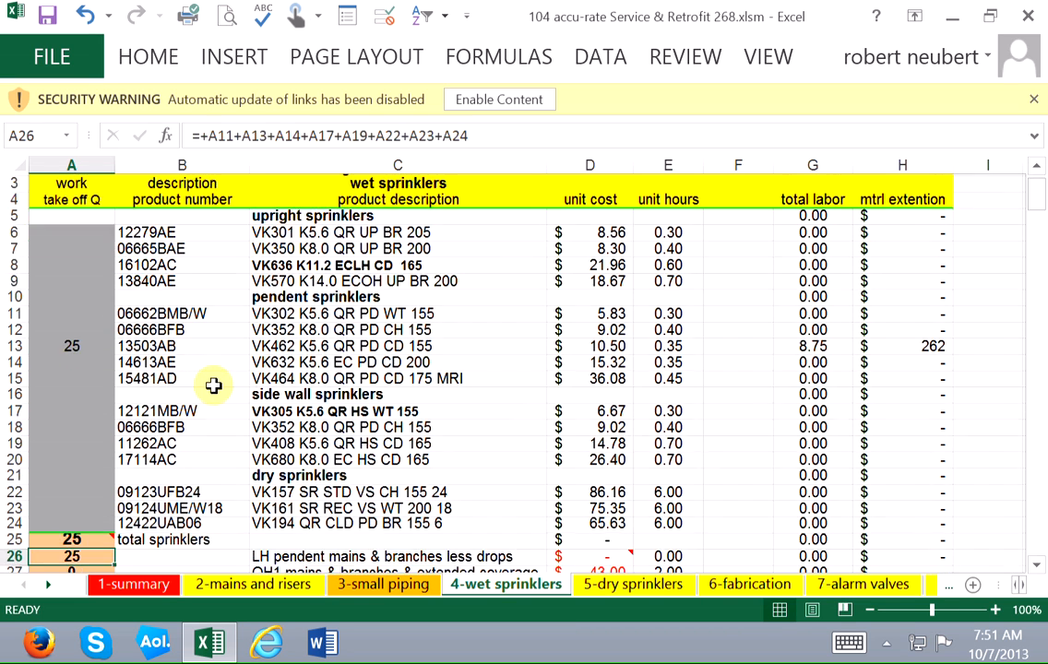
Examine the seismic bracing row's percentage in B33 and its quantity formula in A33
key("Return")
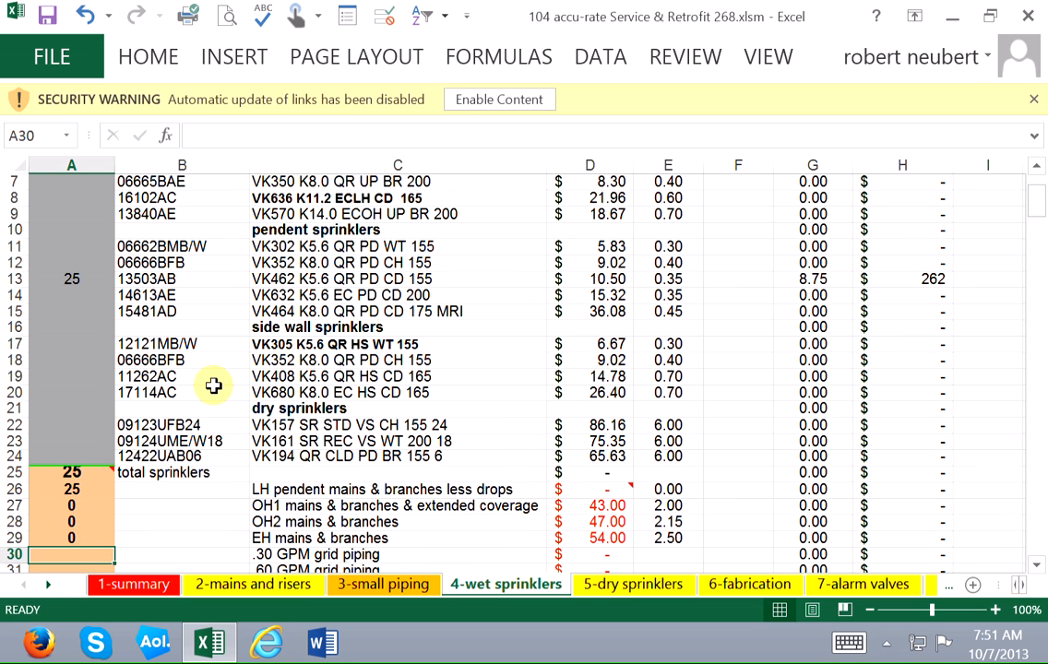
key("Return")
key("Return")
key("Return")
key("Right")
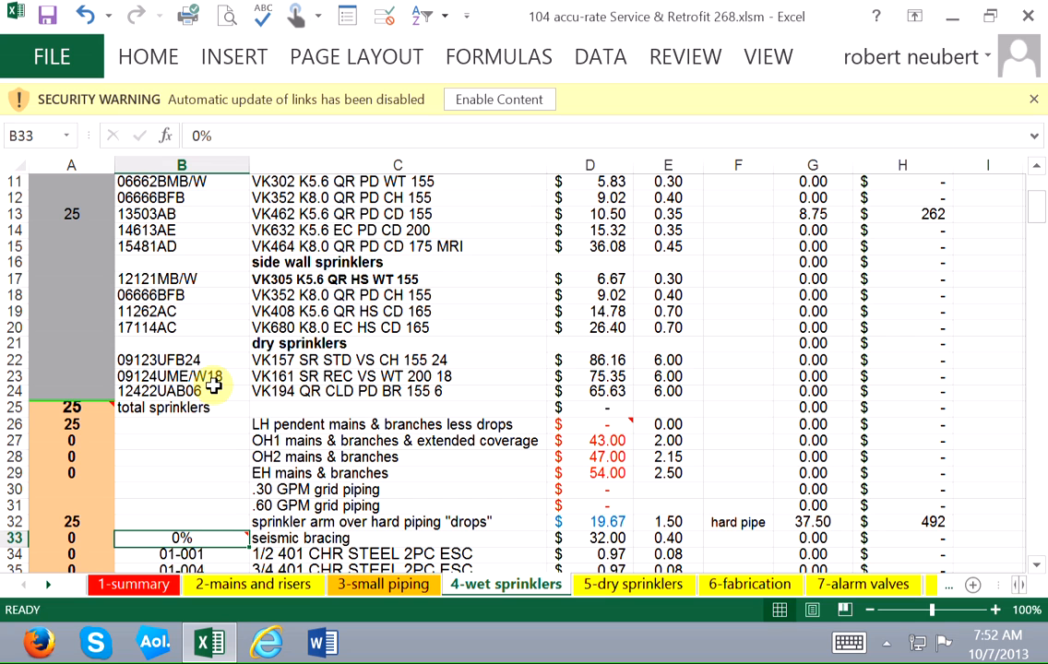
key("Left")
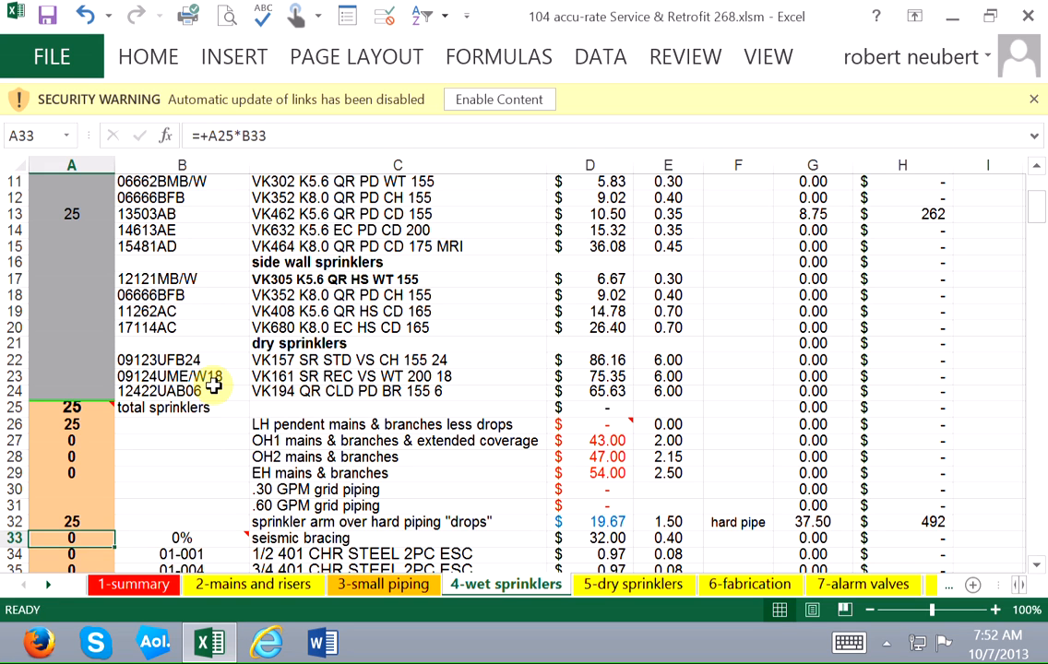
key("Right")
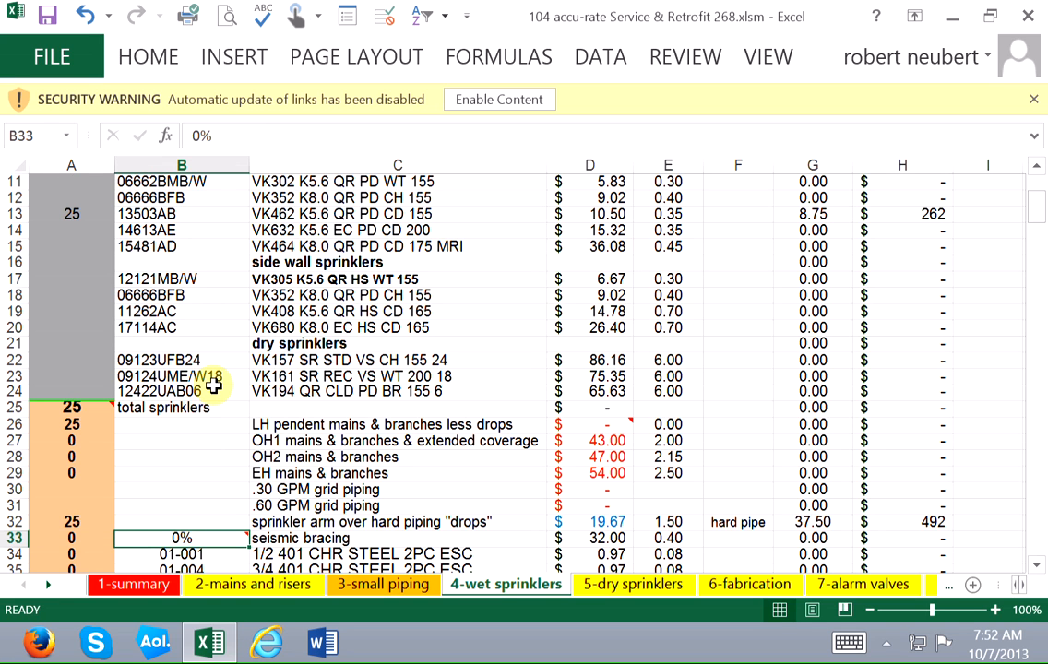
key("Left")
key("Down")
key("Up")
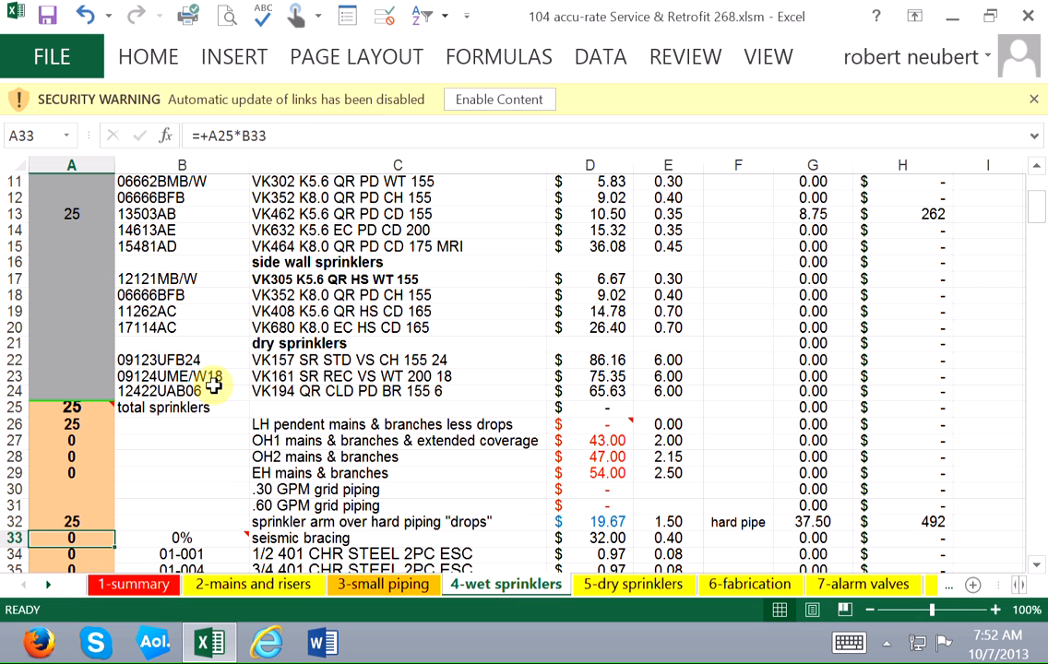
Examine the take-off quantities from total sprinklers down through the mains, branches and grid piping rows
key("Up")
left_click(77, 420)
key("Down")
key("Down")
key("Down")
key("Down")
key("Down")
key("Down")
key("Down")
key("Down")
key("Down")
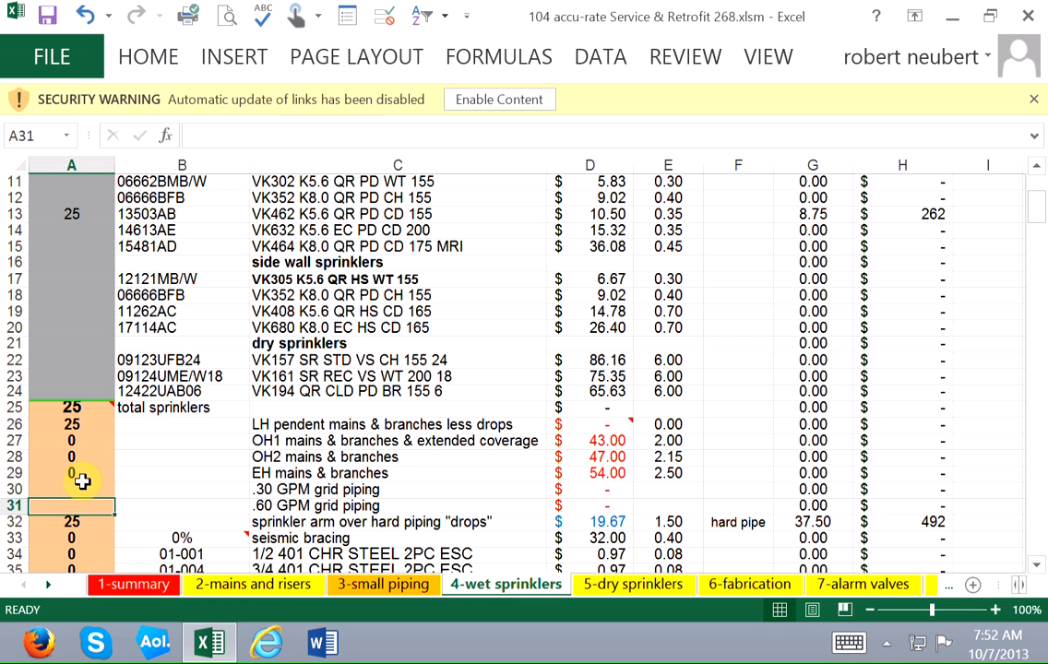
Examine the take-off quantities for arm over drops, seismic bracing, escutcheons, expansion plates, labeling and fire caulk
key("Down")
key("Down")
key("Down")
key("Down")
key("Down")
key("Down")
key("Down")
key("Down")
key("Down")
key("Down")
key("Down")
key("Down")
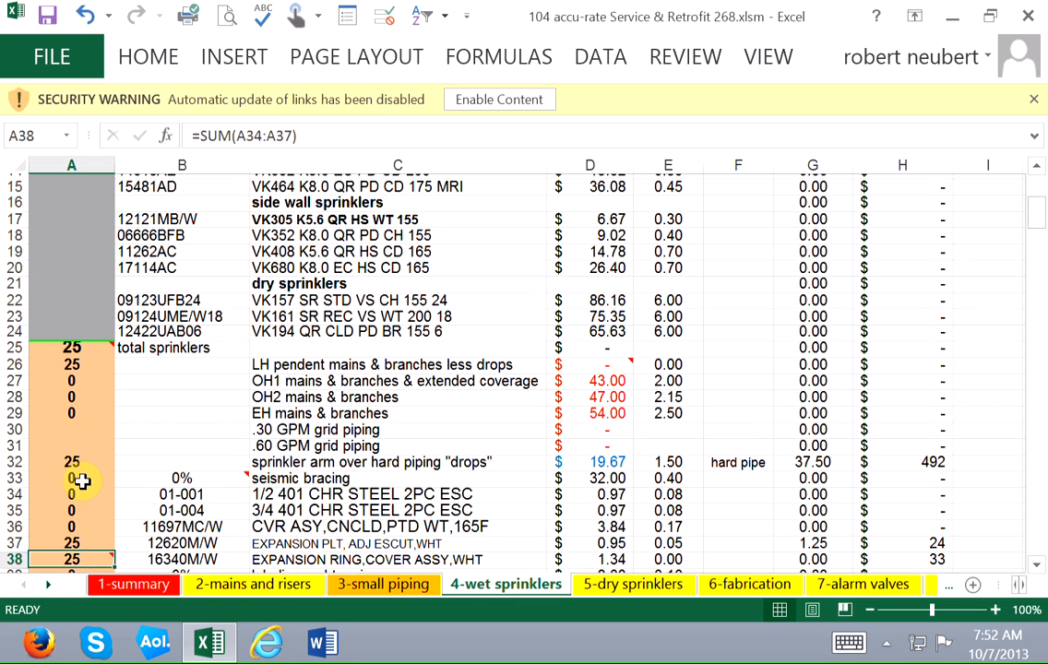
key("Down")
key("Down")
key("Up")
key("Up")
key("Up")
key("Up")
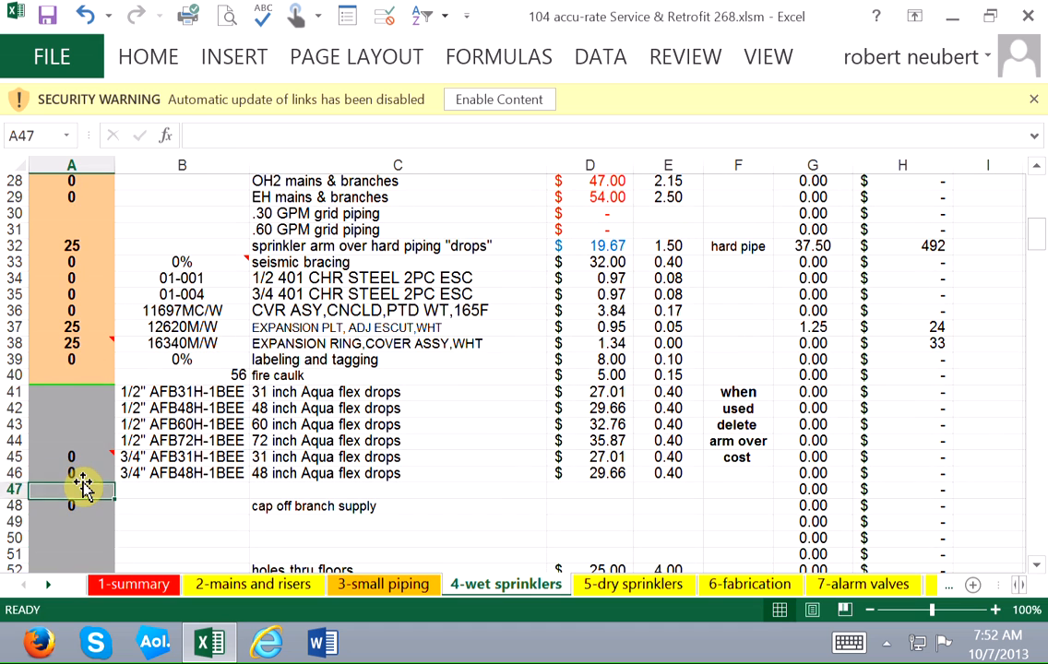
Look over the Aqua flex drops, branch cap off, floor and wall holes, job set up and test rows
key("Down")
key("Down")
key("Down")
key("Down")
key("Down")
key("Down")
key("Down")
key("Down")
key("Down")
key("Down")
key("Down")
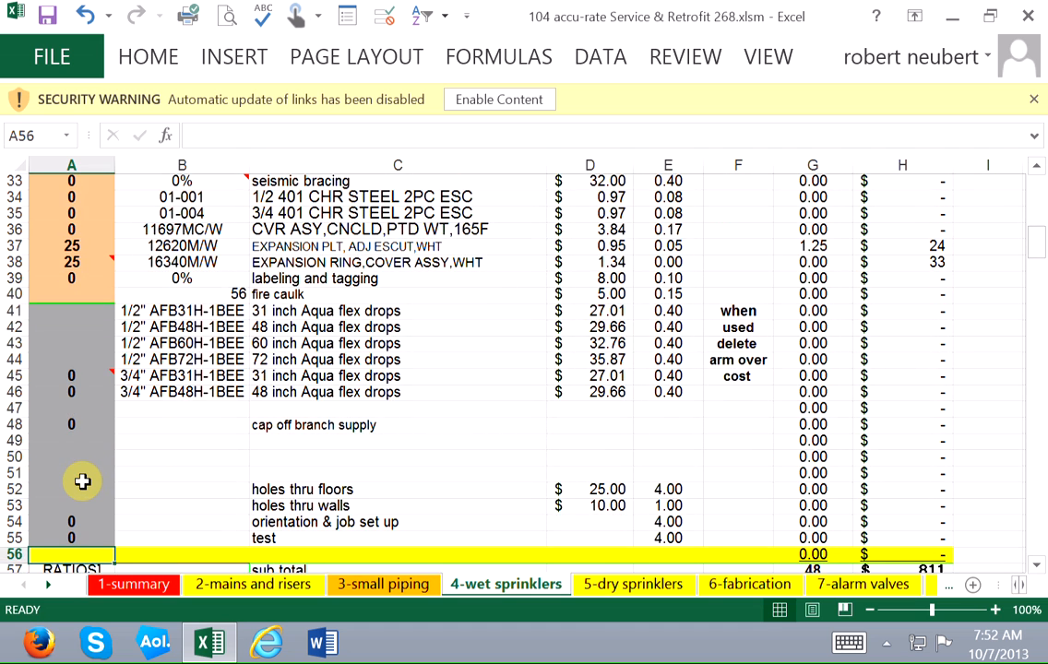
key("Up")
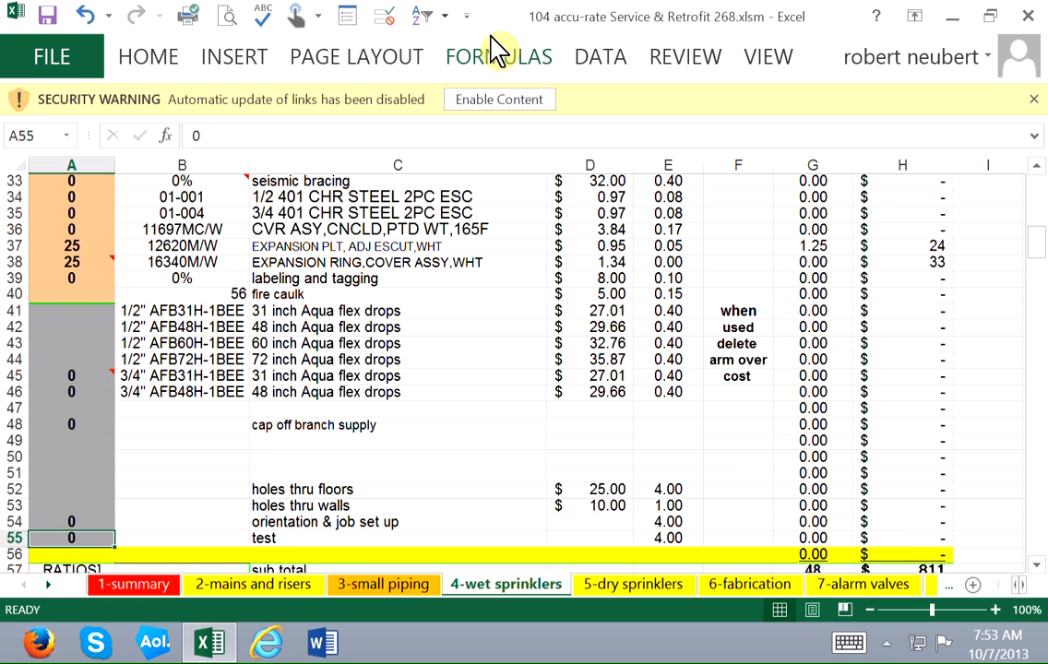
Open the 5-dry sprinklers sheet and set the take-off quantity of the VK301 K5.6 QR UP BR 205 upright sprinkler to 109
key("ctrl+Page_Down")
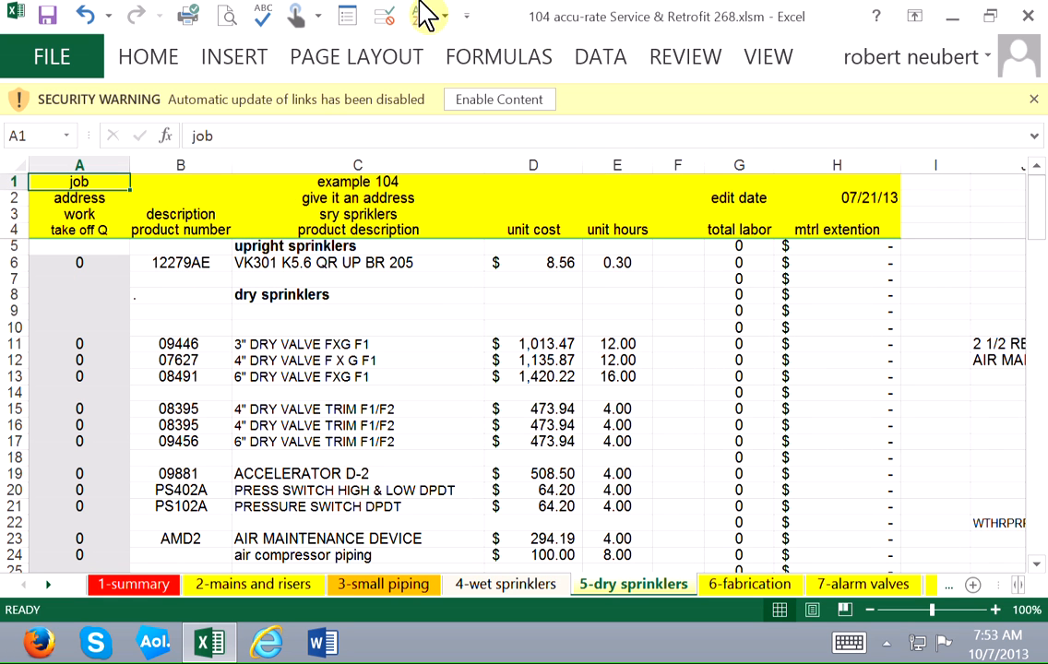
left_click_drag(113, 264, 112, 247)
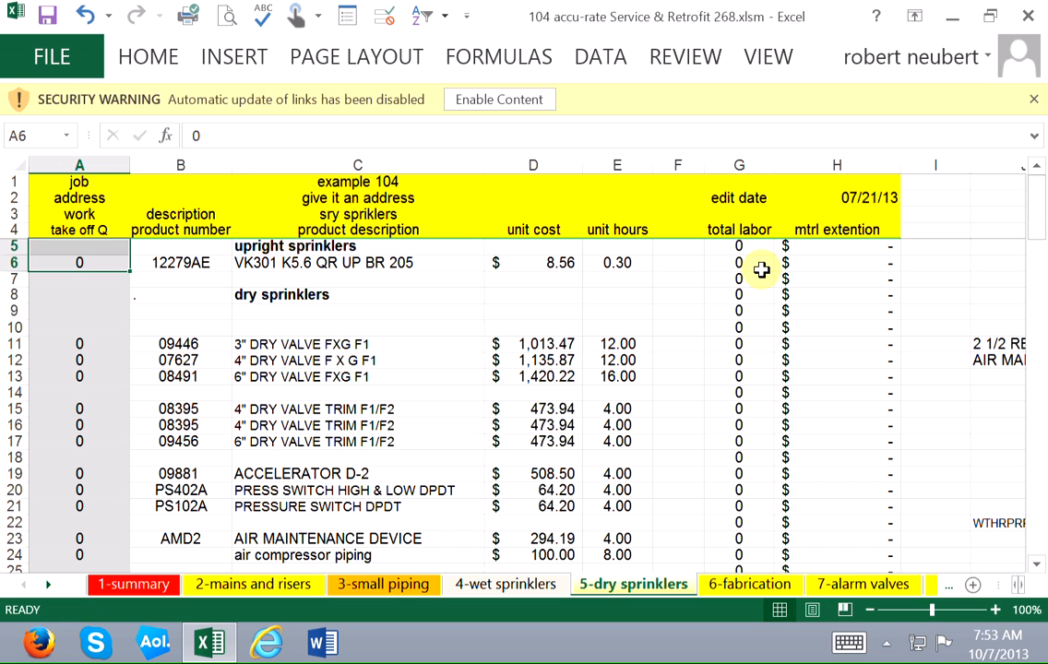
type("1")
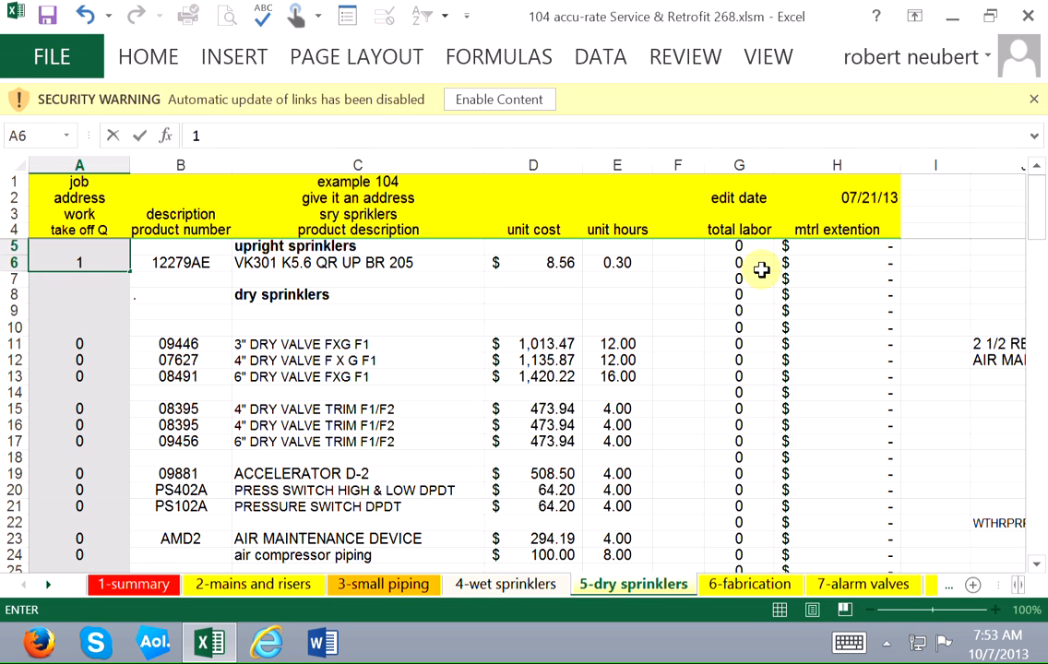
type("09")
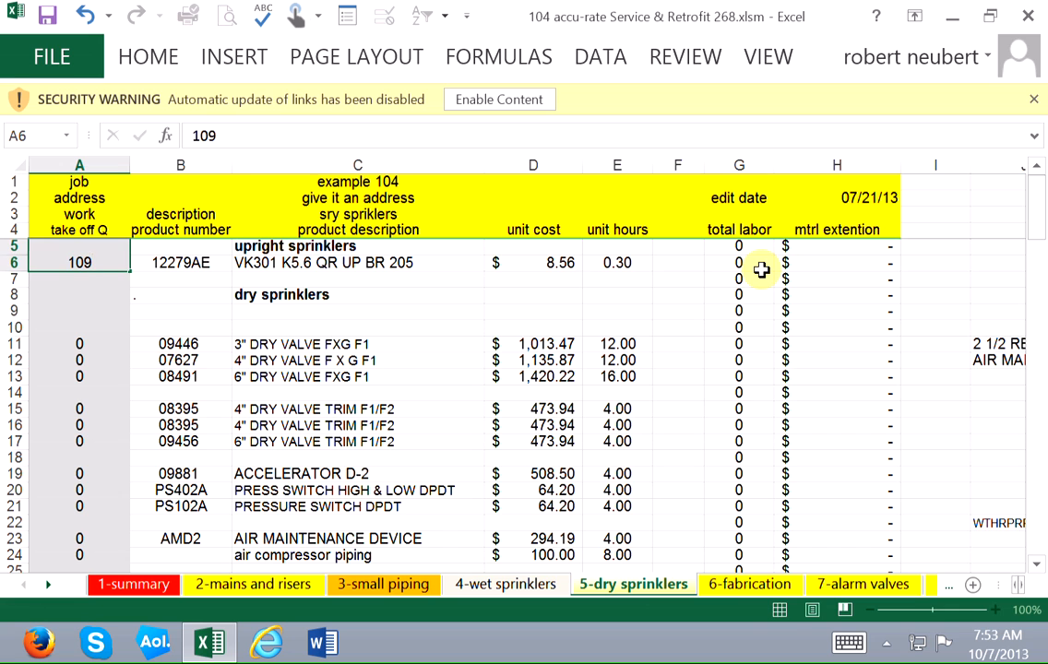
key("Down")
Set the take-off quantity of the 4" DRY VALVE F X G F1 to 1
key("Down")
key("Down")
key("Down")
key("Down")
key("Down")
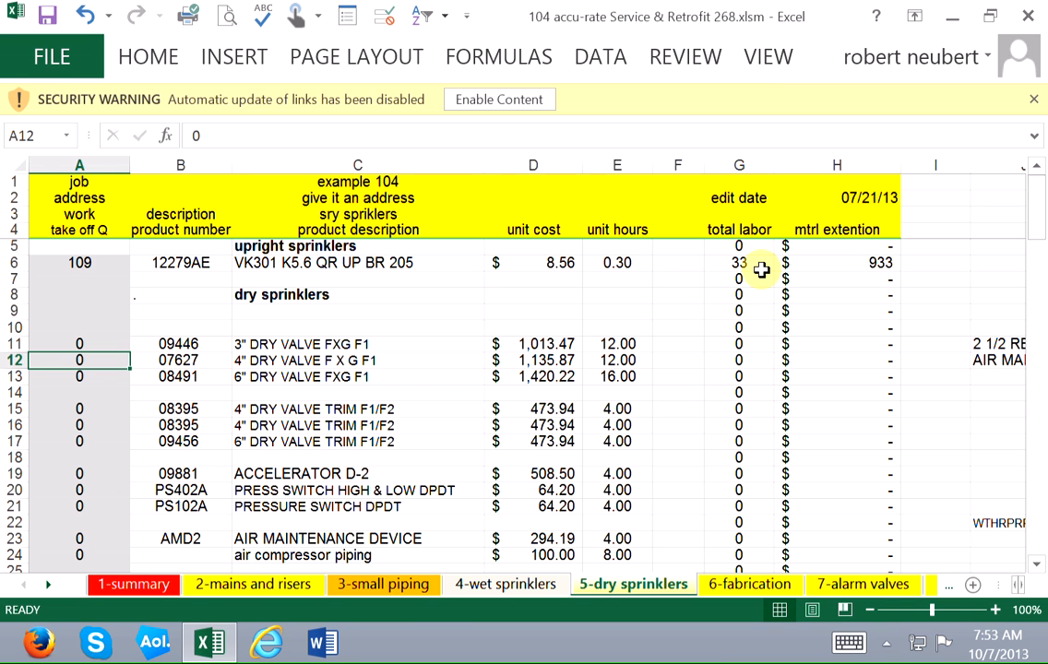
type("1")
key("Down")
Examine the linked quantities for the dry valve trim, accelerator, pressure switches, air maintenance device and air compressor rows
key("Down")
key("Down")
key("Down")
key("Down")
key("Down")
key("Down")
key("Down")
key("Down")
key("Down")
key("Down")
key("Down")
key("Down")
key("Down")
key("Down")
key("Down")
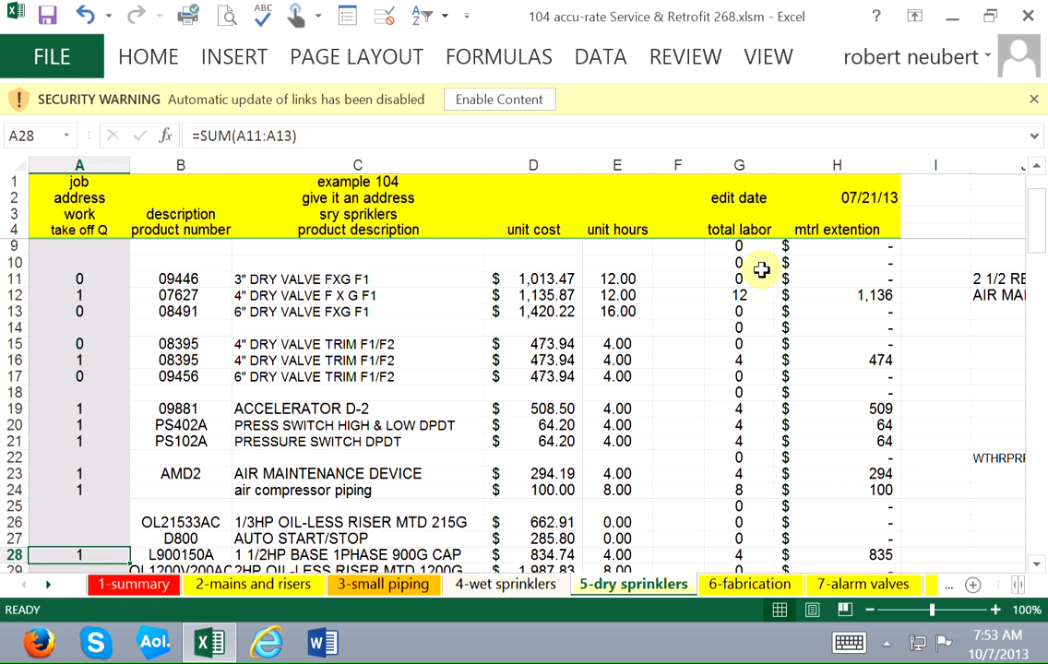
Examine the main drain, grooved coupling, flange adapter, gate valve, bolt pack and inspectors test quantities on the dry sprinklers sheet
key("Down")
key("Down")
key("Down")
key("Down")
key("Down")
key("Down")
key("Down")
key("Down")
key("Down")
key("Down")
key("Down")
key("Down")
key("Down")
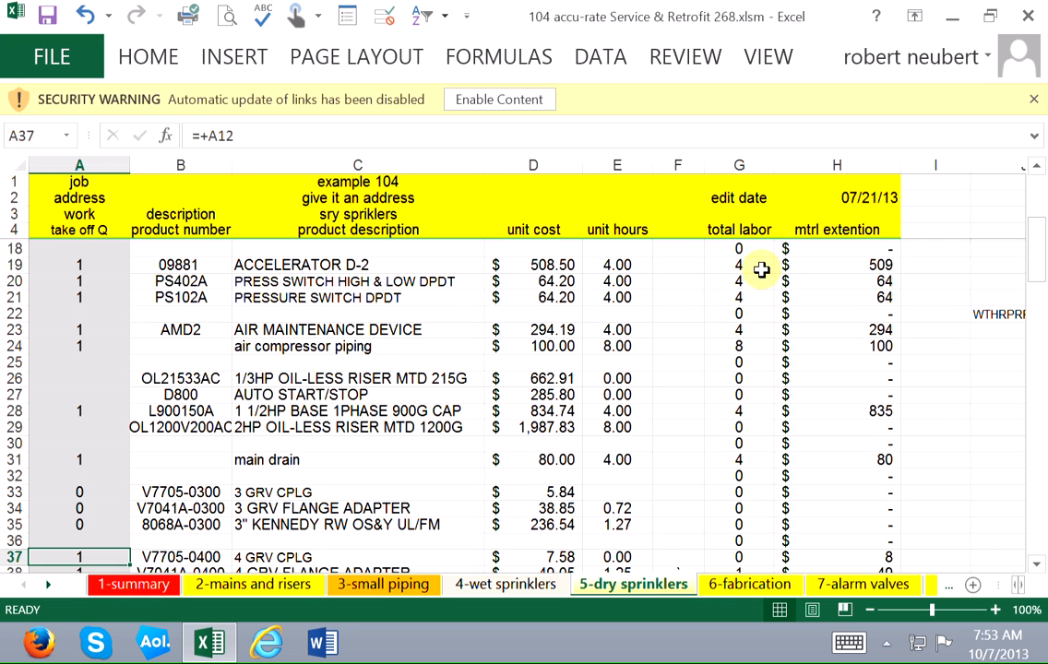
key("Down")
key("Down")
key("Down")
key("Down")
key("Down")
key("Down")
key("Down")
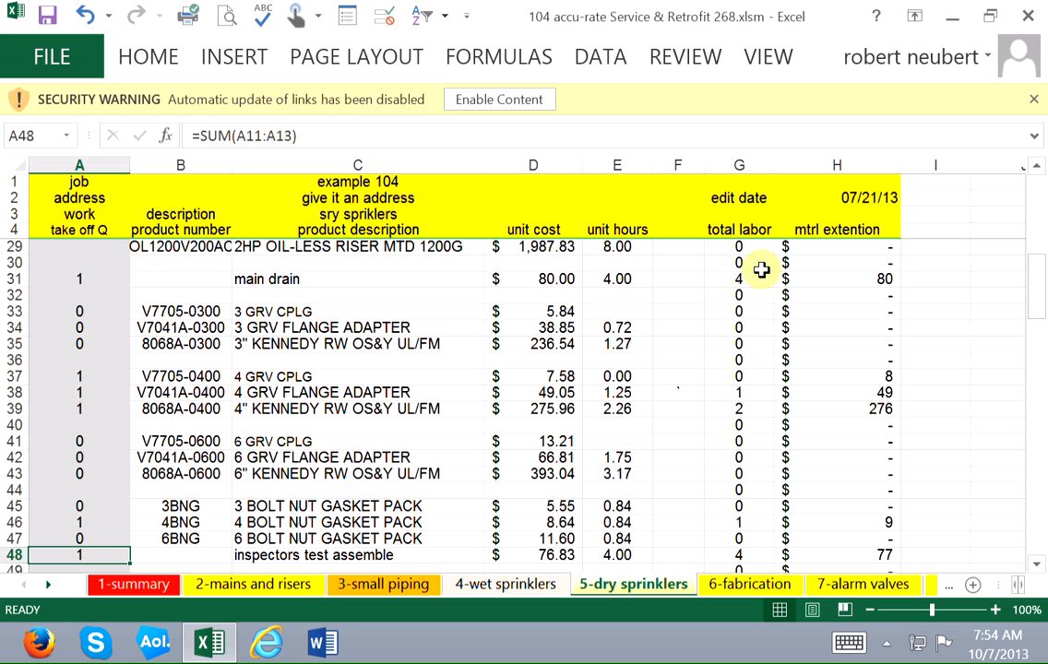
Review the dry system's total sprinklers, mains and branches, seismic bracing, subtotal and cost ratios through average labor cost
key("Down")
key("Down")
key("Down")
key("Down")
key("Down")
key("Down")
key("Down")
key("Down")
key("Down")
key("Down")
key("Down")
key("Down")
key("Down")
key("Down")
key("Down")
key("Down")
key("Down")
key("Down")
key("Down")
key("Down")
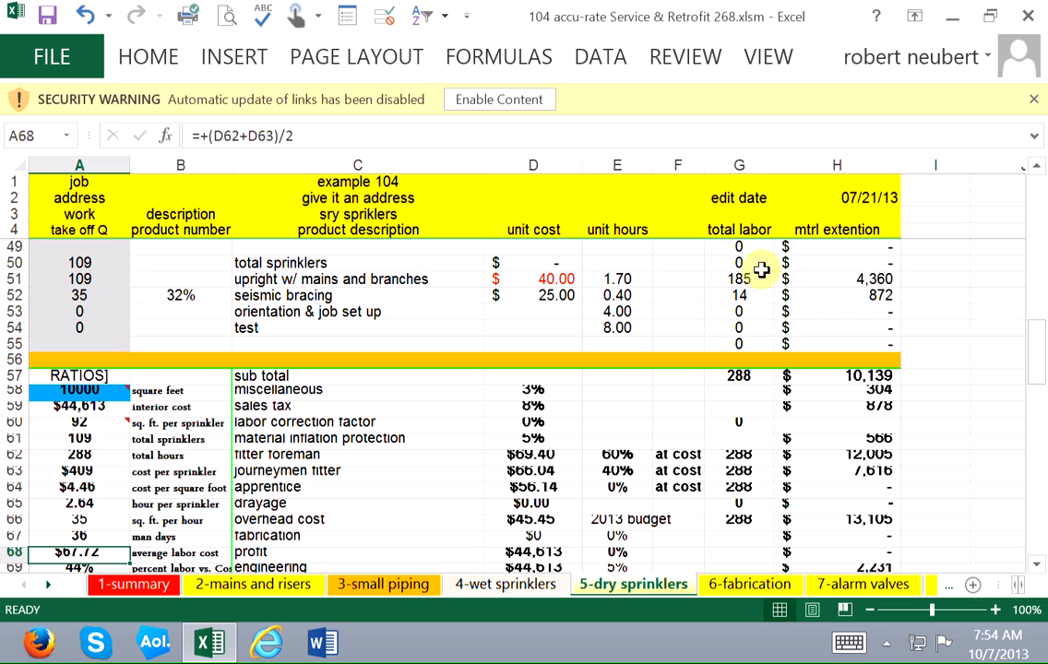
key("Up")
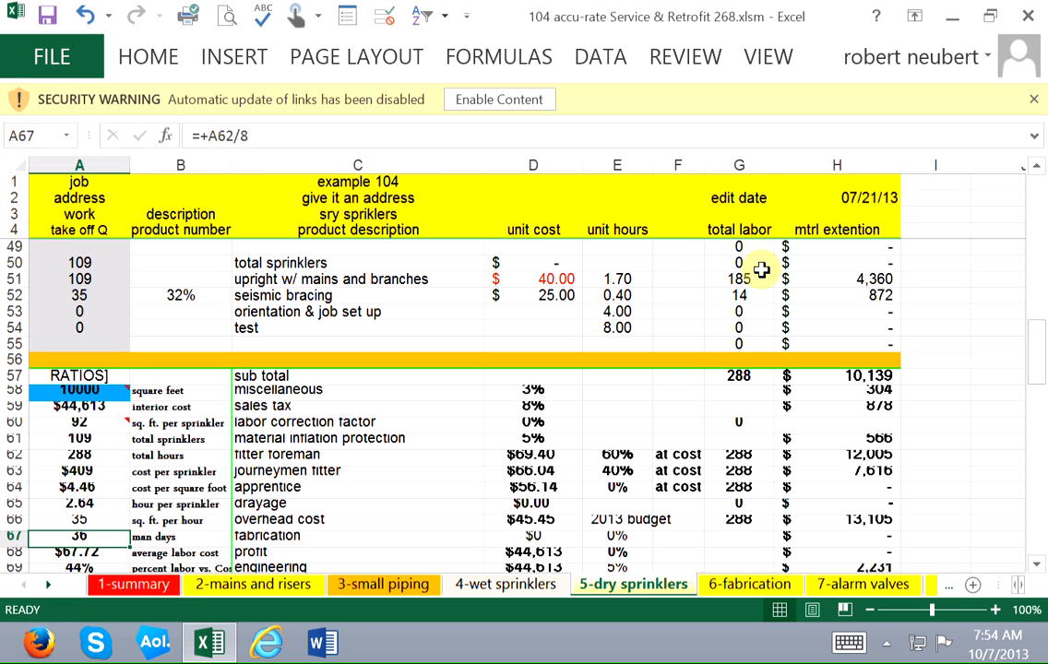
Try a labor correction factor of -15% on the dry sprinklers sheet and restore it to 0%
key("Up")
key("Up")
key("Up")
key("Up")
key("Up")
key("Up")
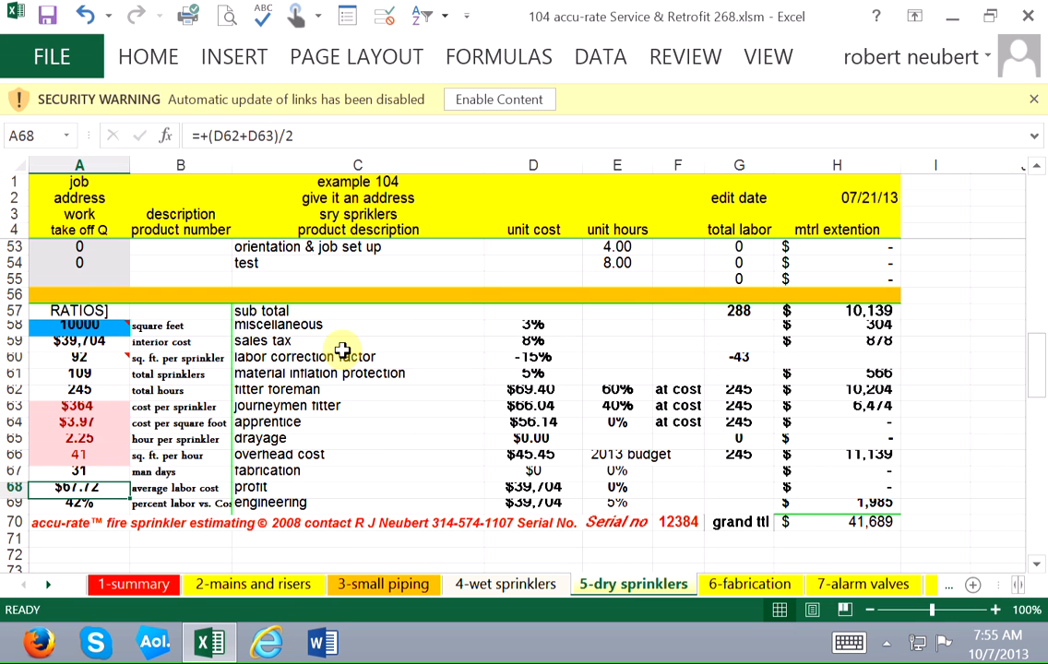
key("Down")
key("Down")
key("Down")
key("Down")
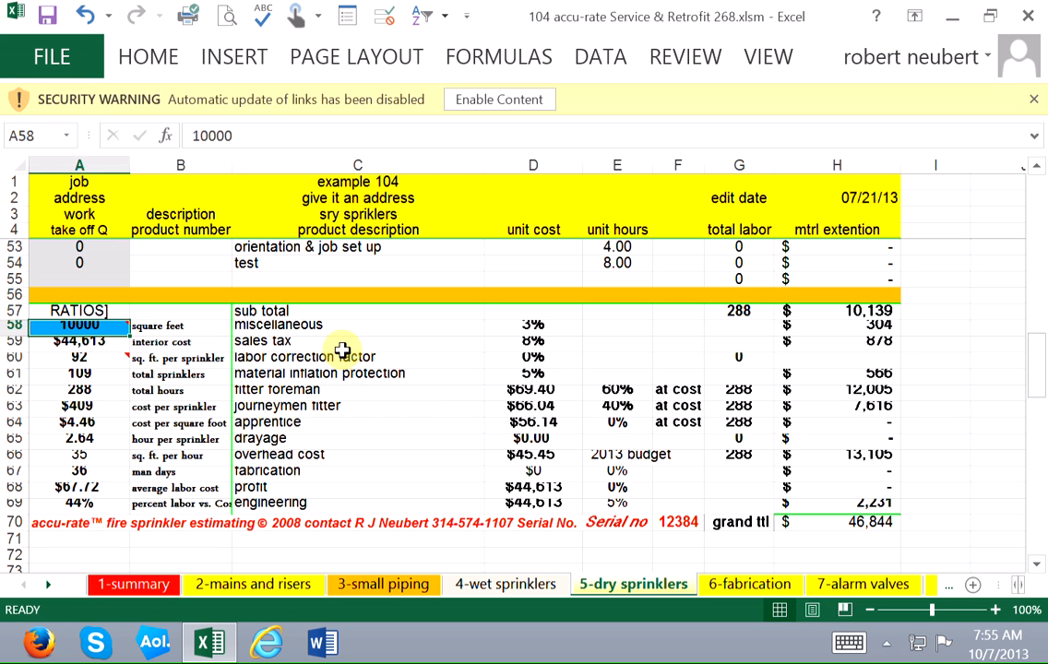
Set the square feet in A58 to 20000 and check the cost and area ratios against it
type("20000")
key("Down")
key("Down")
key("Up")
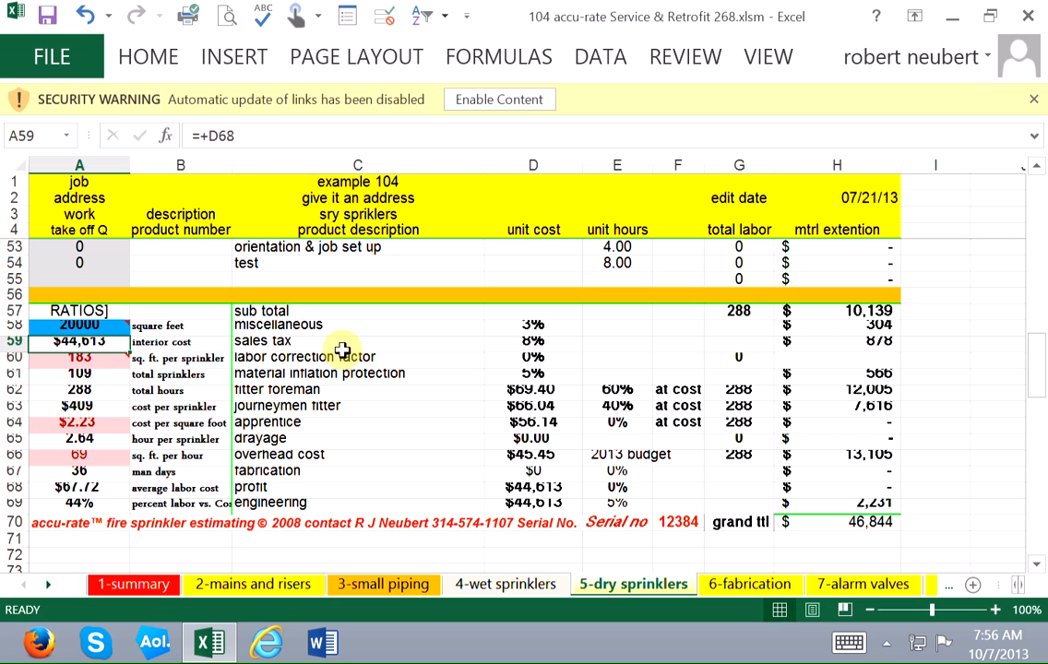
key("Up")
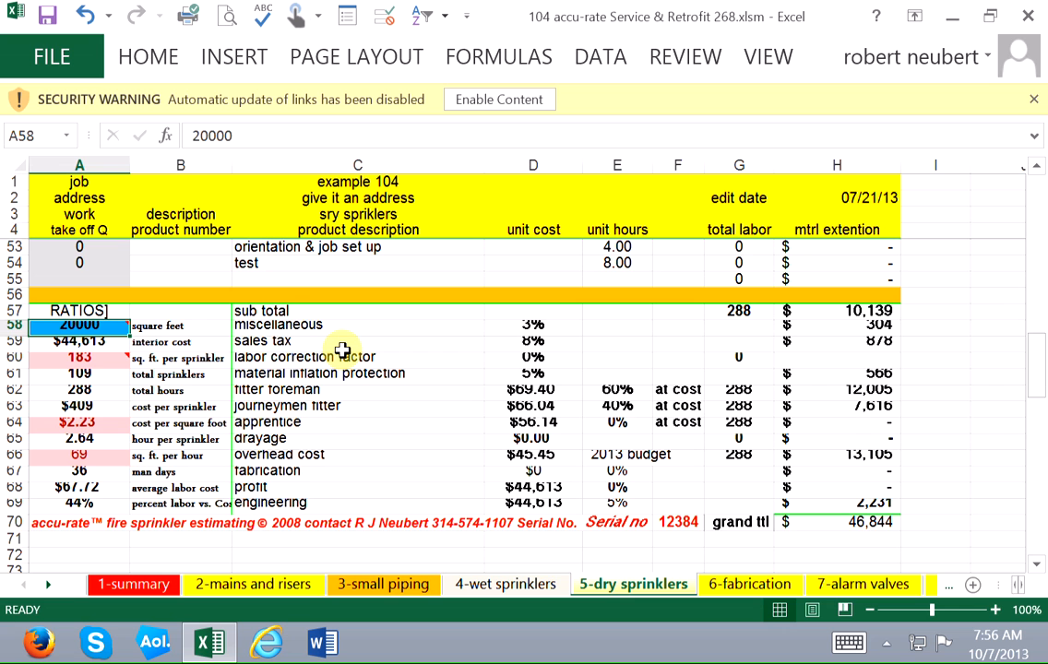
Look through the 6-fabrication, 7-alarm valves, 8-specialties and 9-CPVC sheets in turn
key("ctrl+Page_Down")
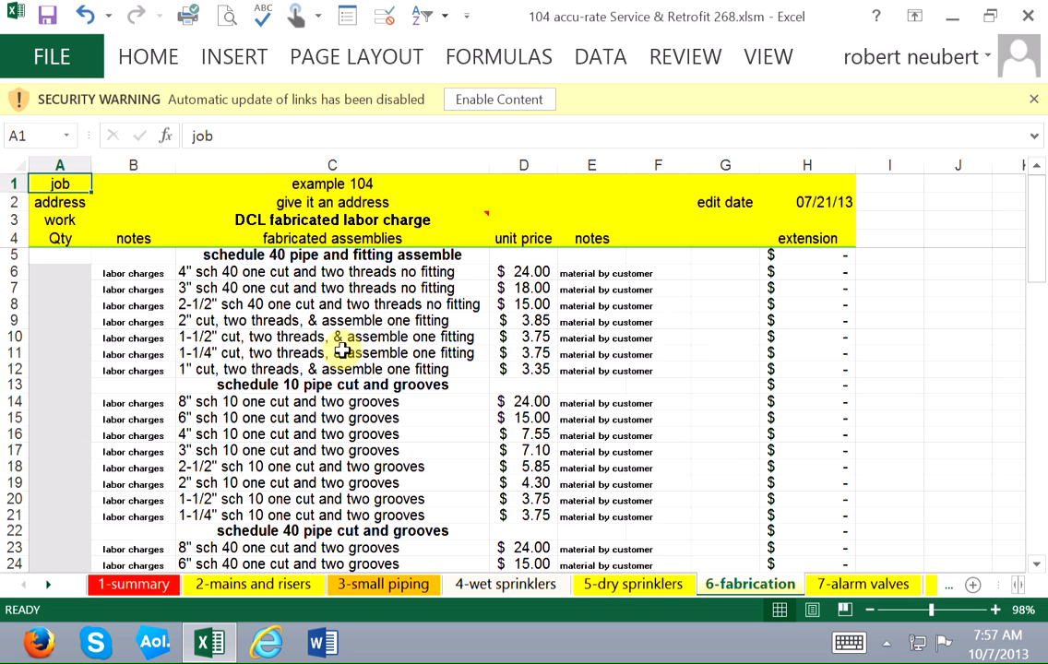
key("ctrl+Page_Down")
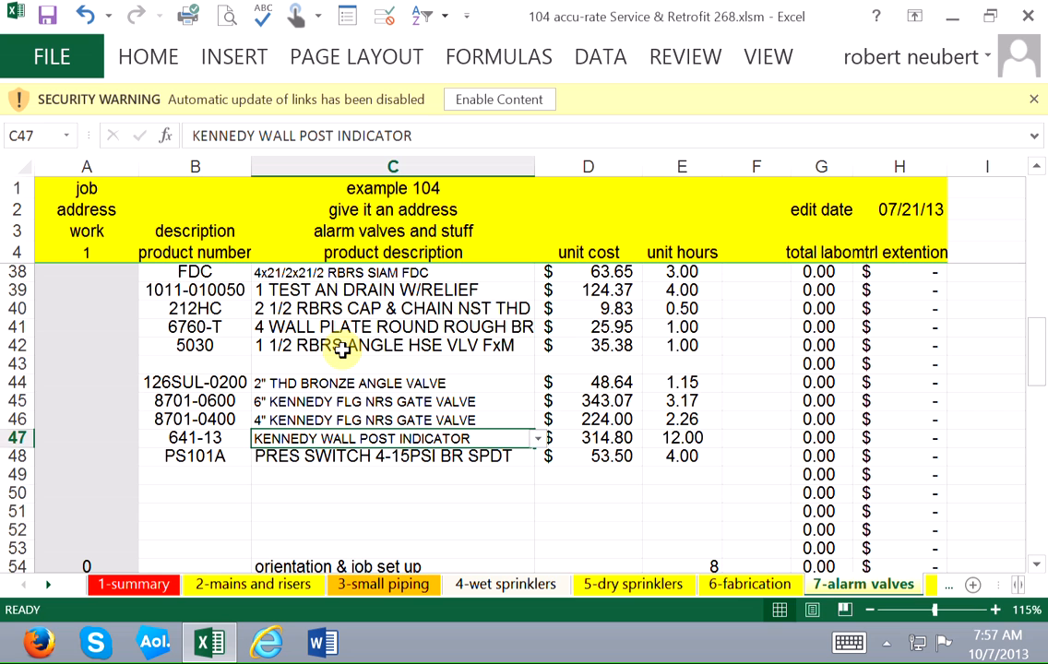
key("ctrl+Page_Down")
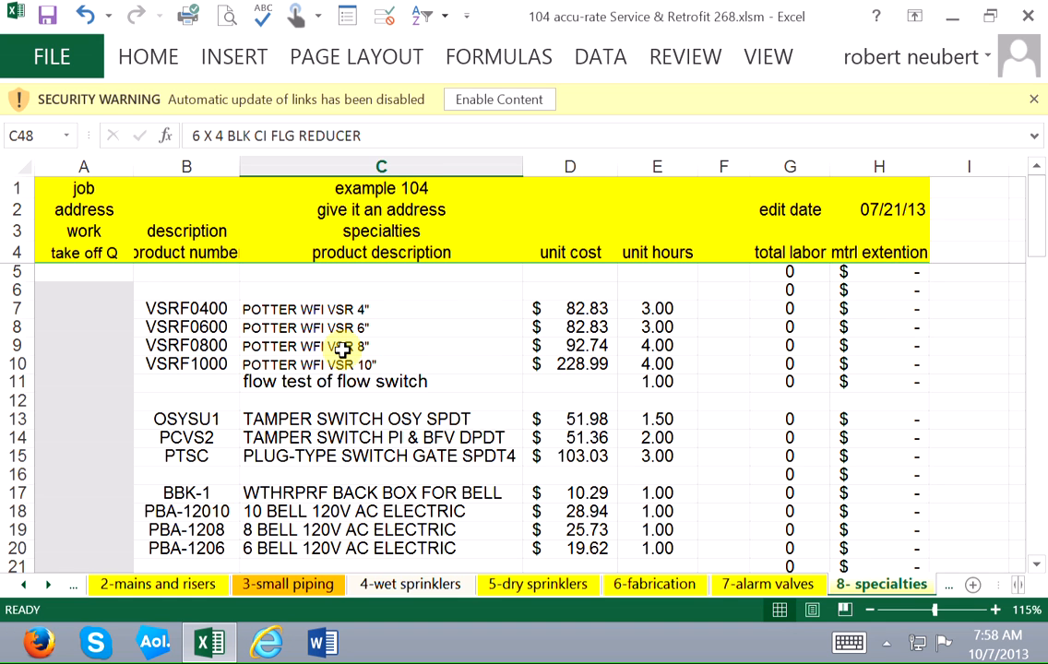
key("ctrl+Page_Down")
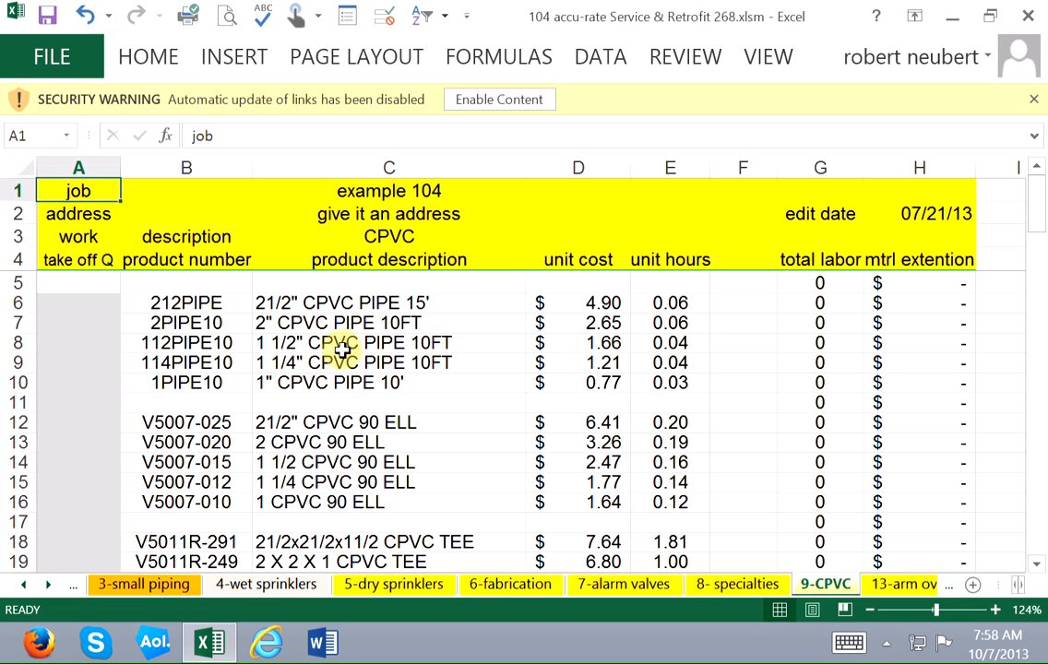
key("ctrl+End")
Open the 13-arm over sheet and examine the pipe, fitting, anchor, hanger and nipple items in the arm overs assembly
key("ctrl+Page_Down")
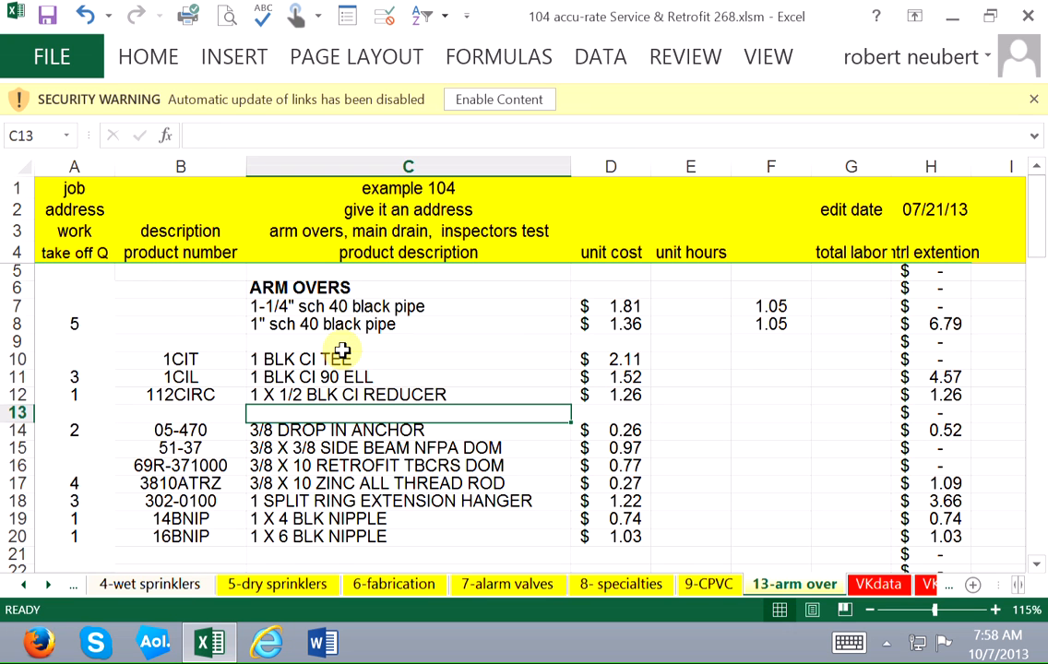
key("Down")
key("Down")
key("Down")
key("Down")
key("Down")
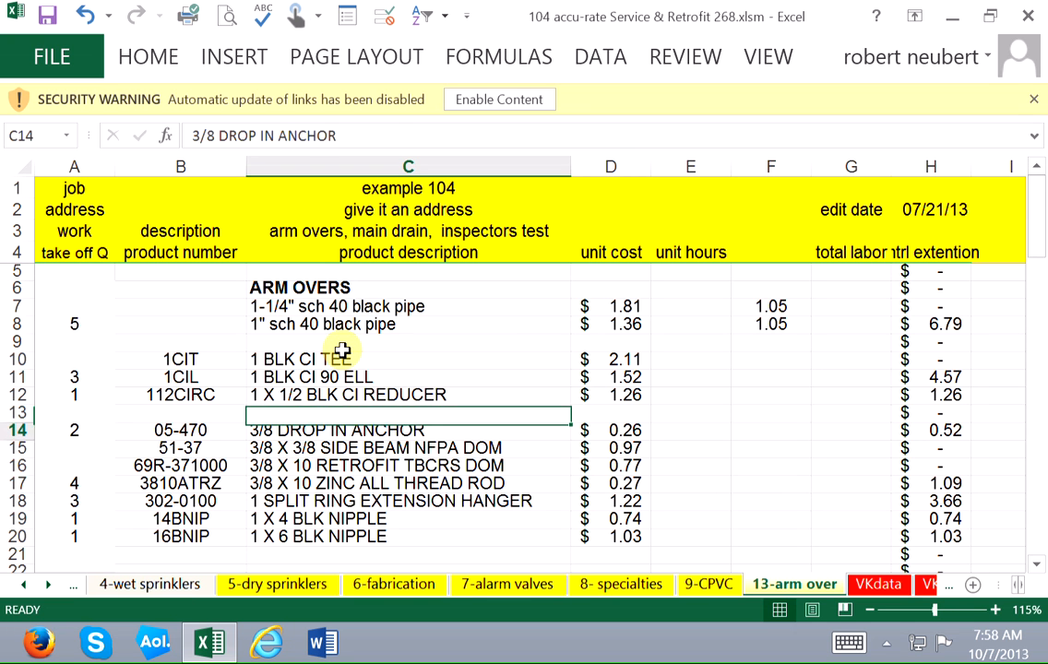
key("Down")
key("Down")
key("Down")
key("Down")
key("Down")
key("Down")
key("Down")
key("Down")
key("Down")
key("Down")
key("Down")
key("Down")
key("Down")
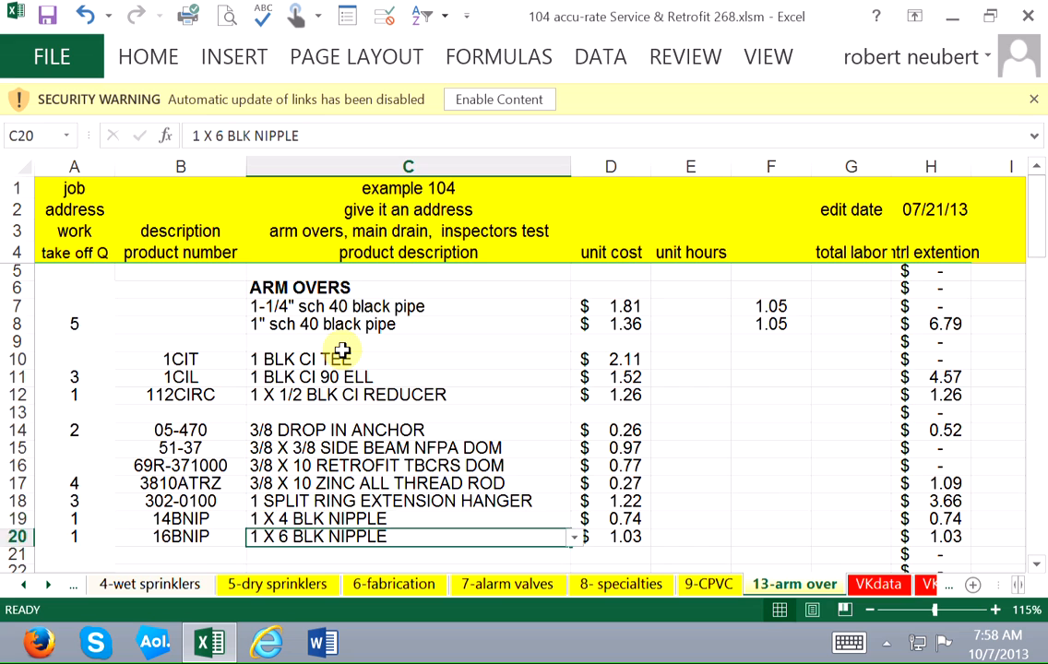
Examine the arm over total, the main drain assembly and the inspectors test piping items
key("Down")
key("Down")
key("Down")
key("Down")
key("Down")
key("Down")
key("Down")
key("Down")
key("Down")
key("Down")
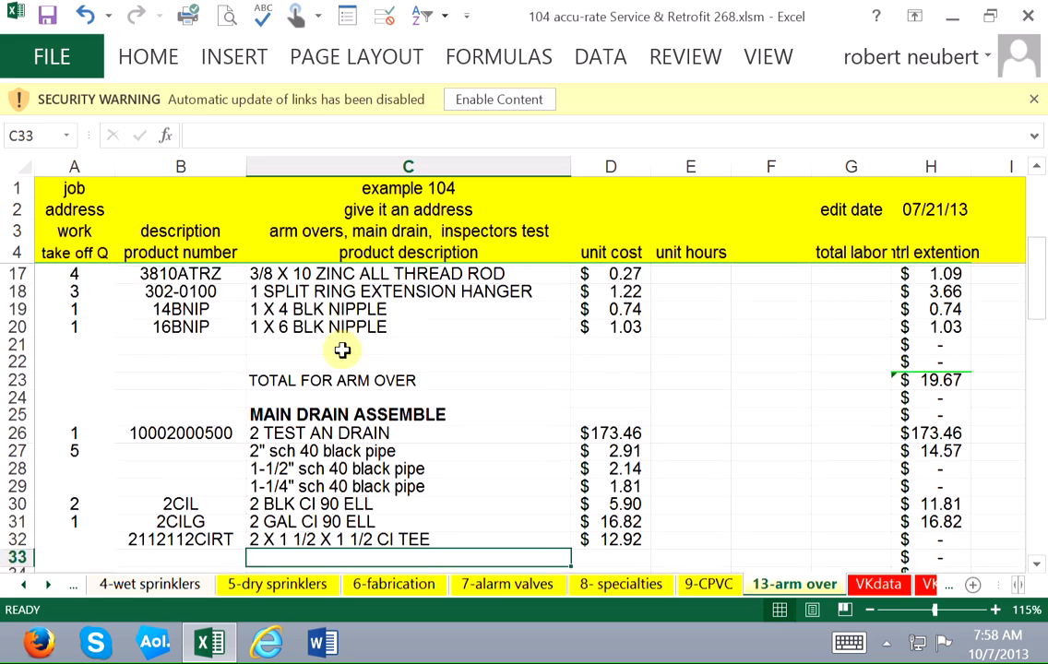
key("Down")
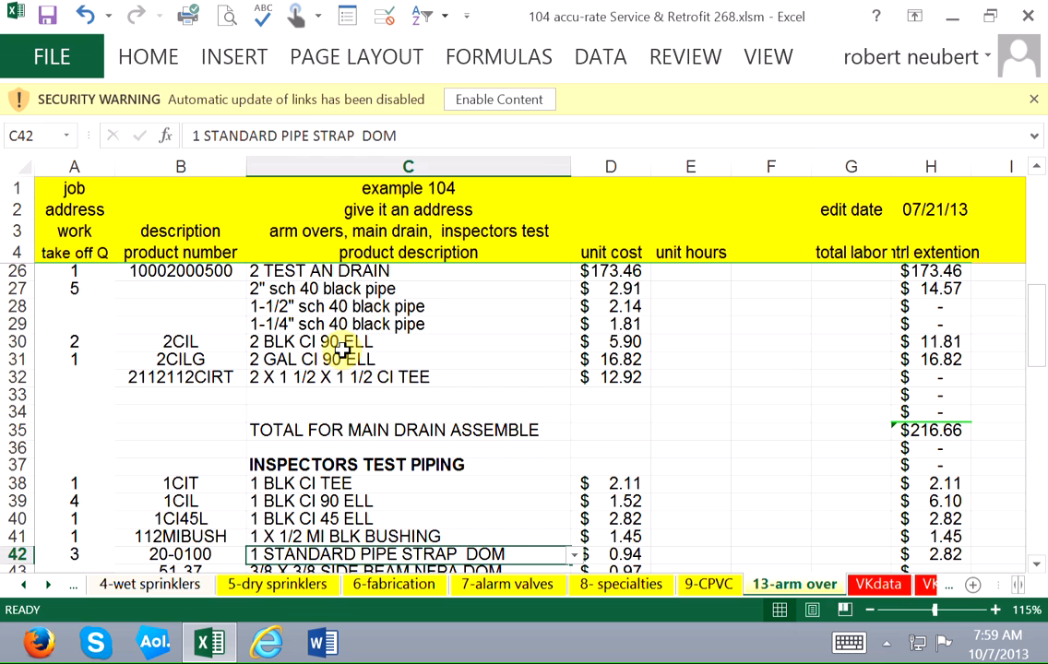
Open the VKdata sheet and look across the Net Pricing Report columns from Item to Your Price
key("ctrl+Page_Down")
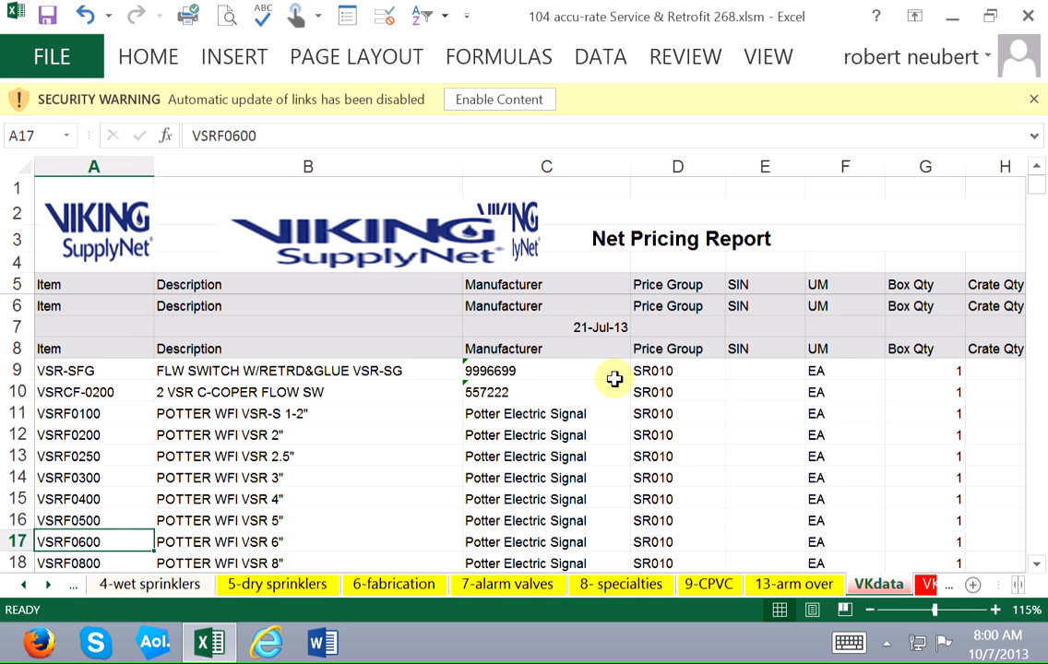
key("Right")
key("Right")
key("Right")
key("Right")
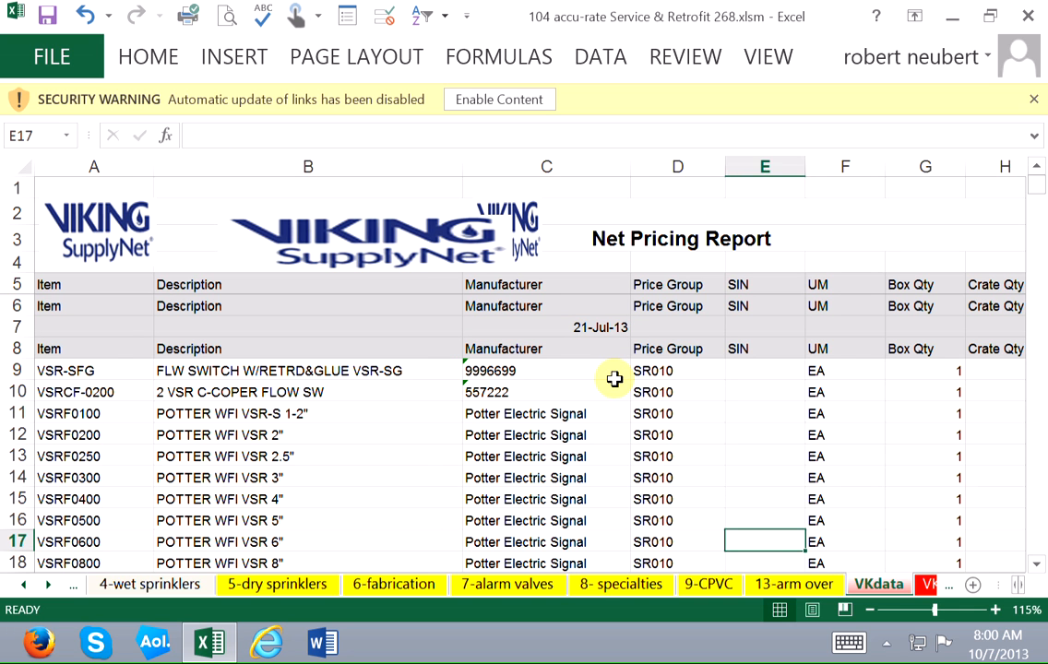
key("Right")
key("Right")
key("Right")
key("Right")
key("Right")
key("Right")
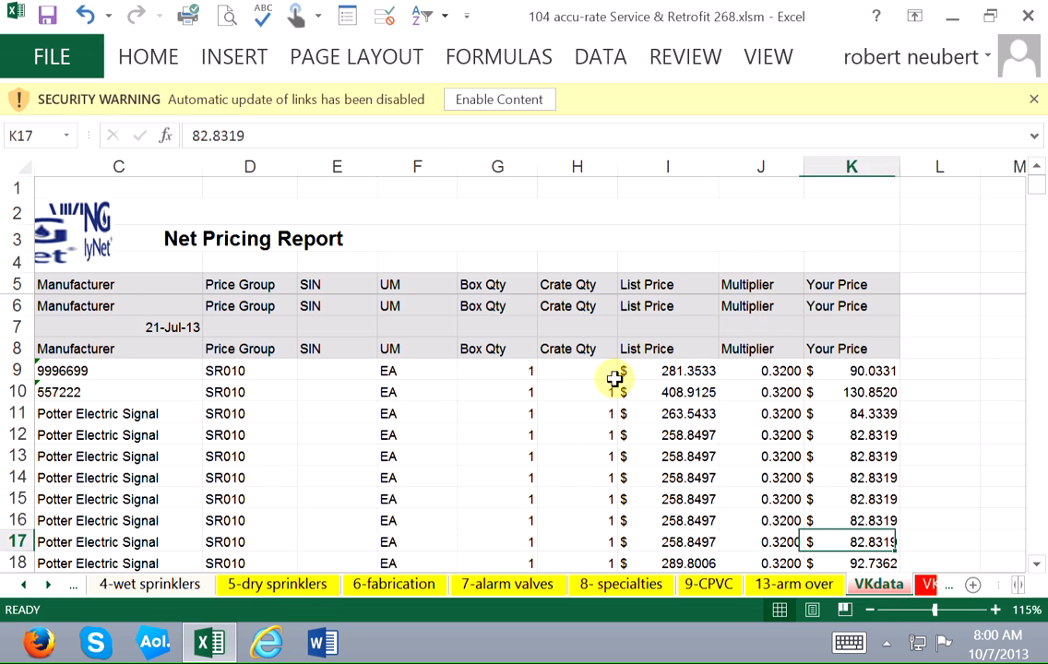
Look back across the List Price, Multiplier and Your Price columns of the Net Pricing Report along row 17
key("Right")
key("Right")
key("Right")
key("Left")
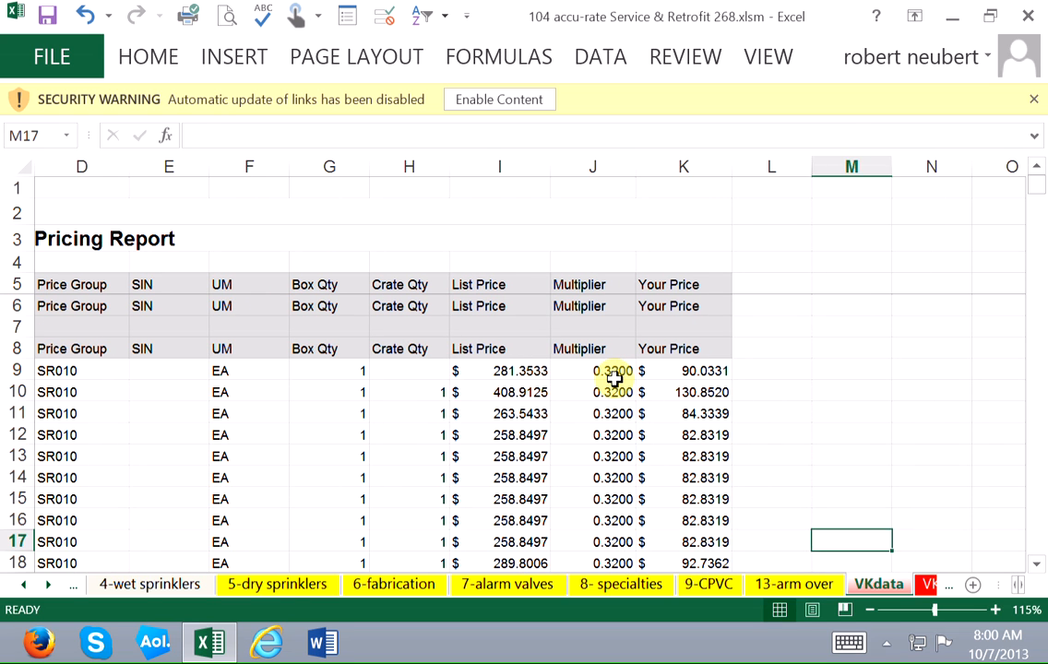
key("Left")
key("Left")
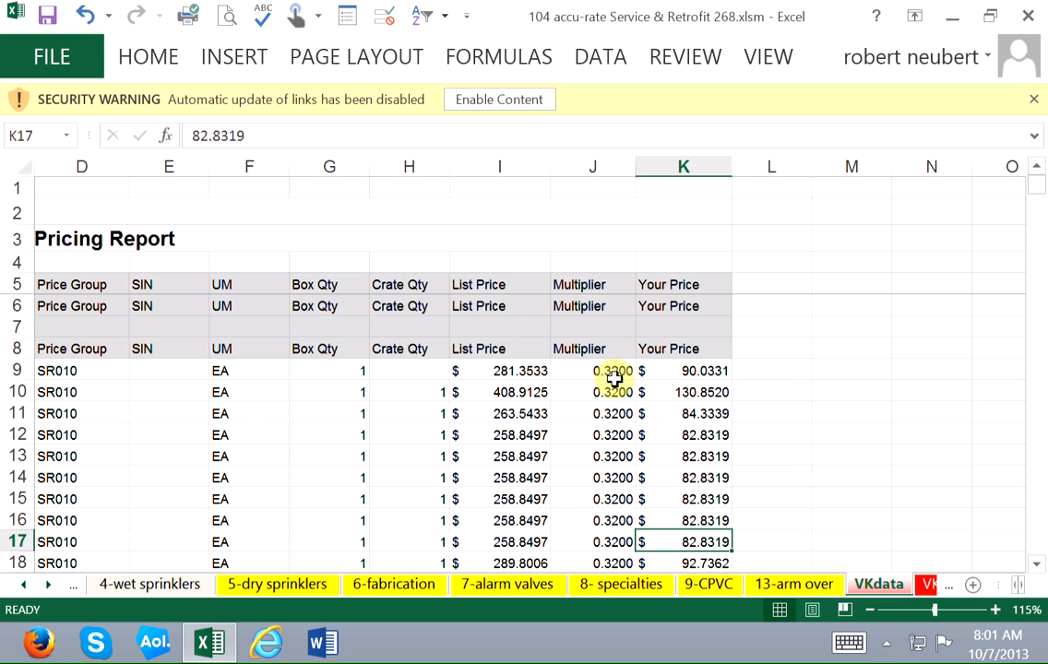
key("Left")
key("Left")
key("Left")
key("Left")
key("Left")
key("Left")
key("Left")
key("Left")
key("Left")
key("Left")
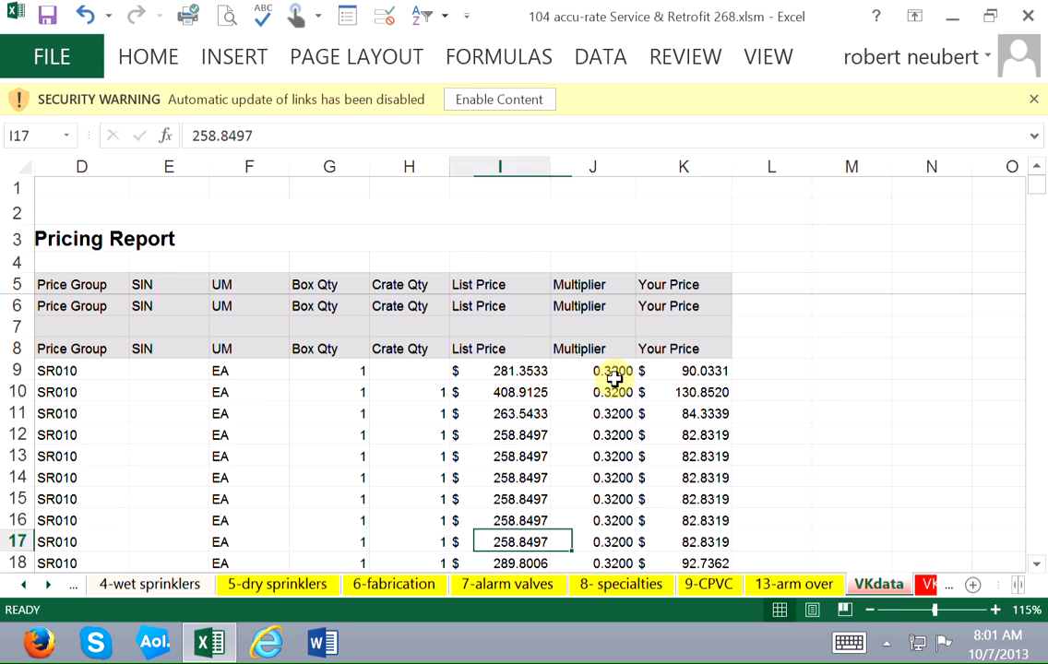
Open the VKlabor sheet and examine the linked item codes and descriptions of the POTTER WFI VSR flow switches in columns A and B
key("ctrl+Page_Down")
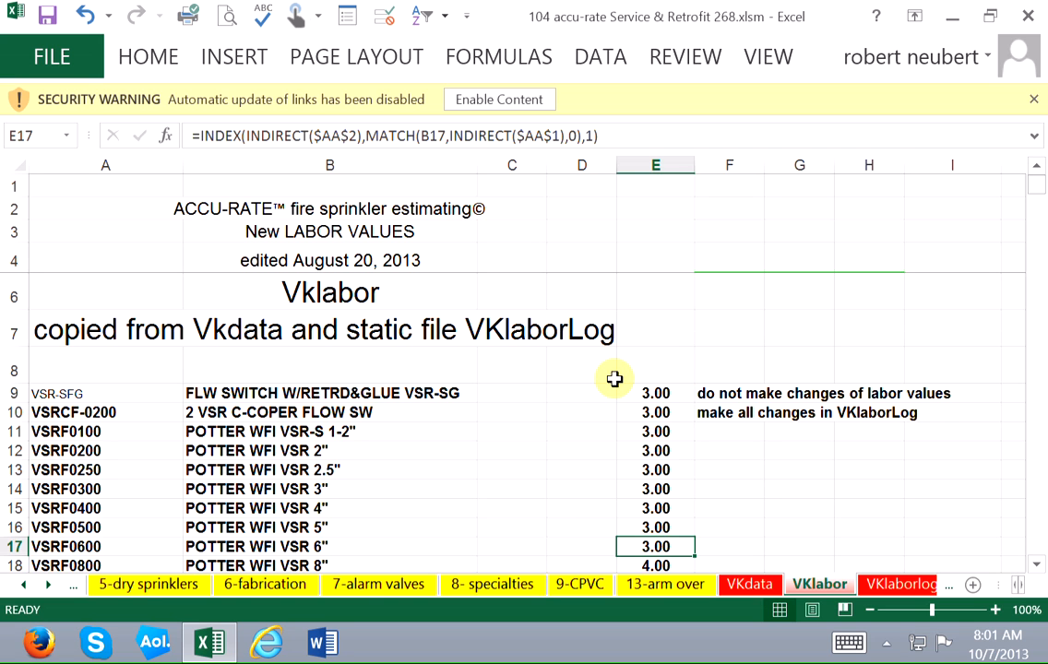
left_click(87, 484)
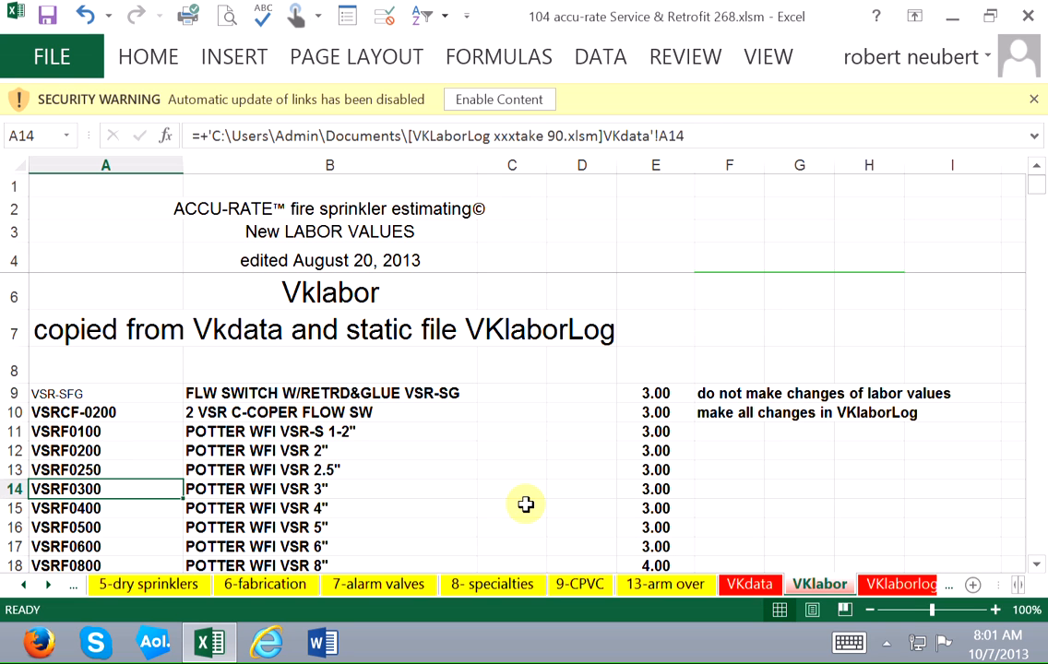
key("Right")
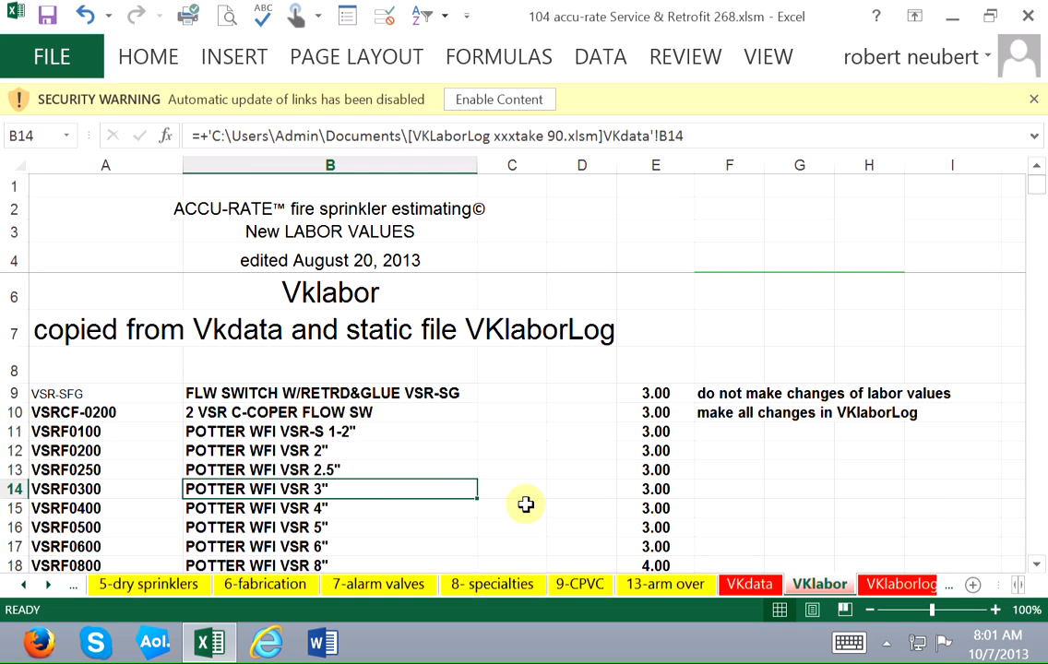
key("Down")
key("Down")
key("Down")
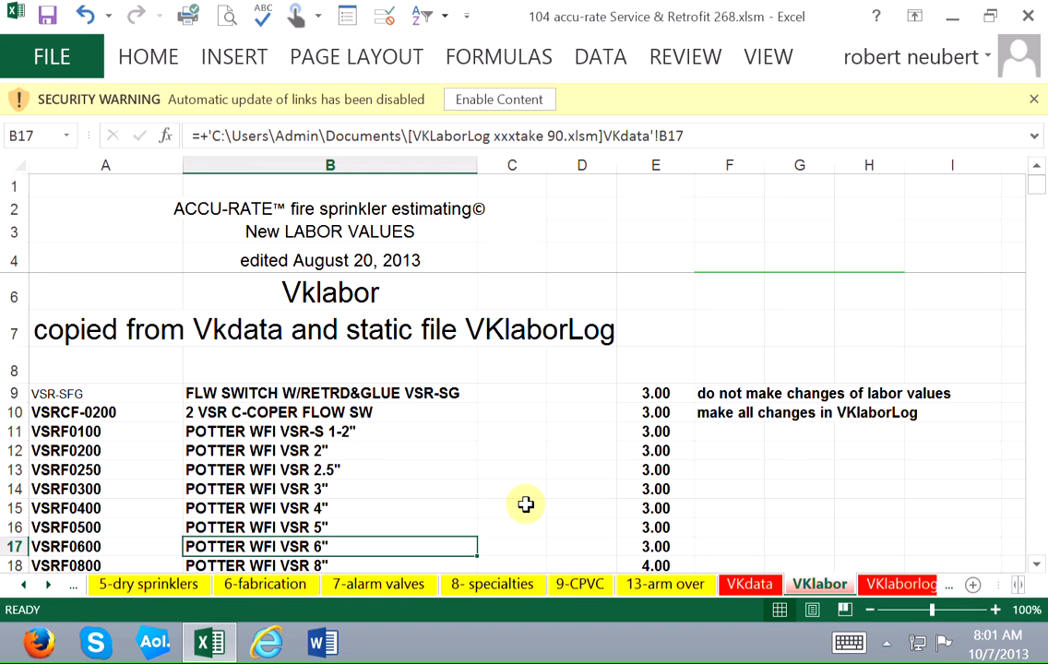
key("Left")
key("Right")
key("Right")
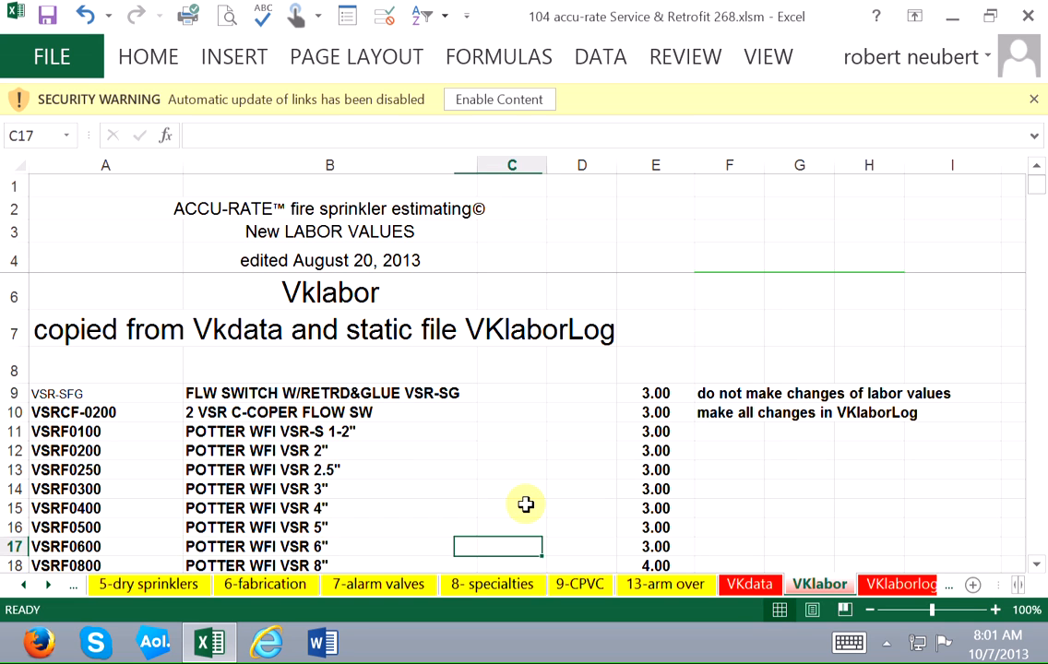
key("Up")
key("Left")
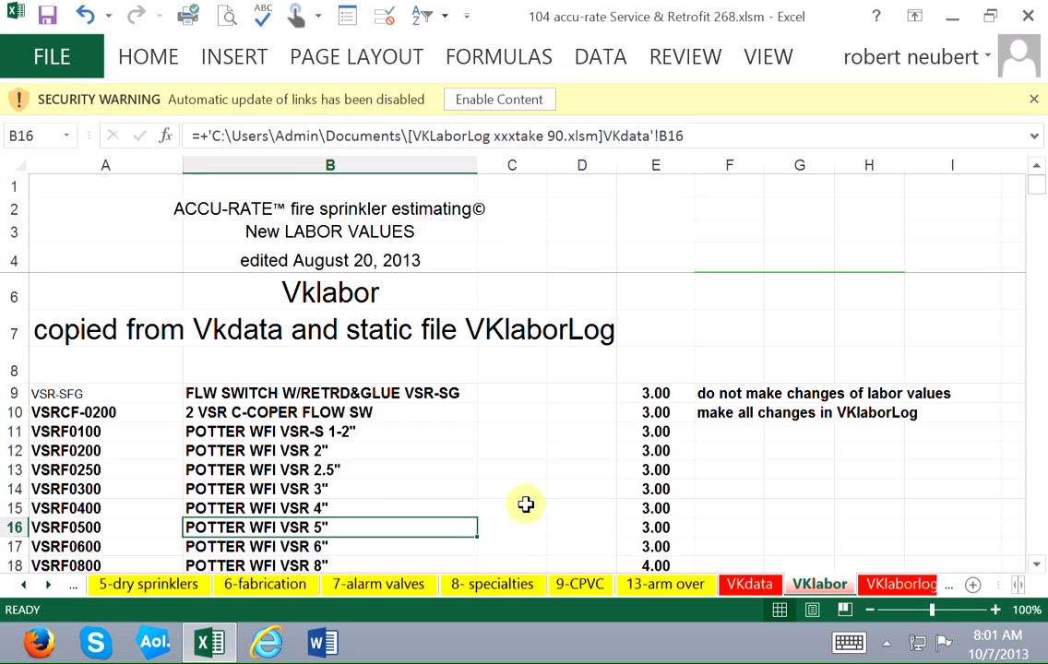
key("Down")
key("Left")
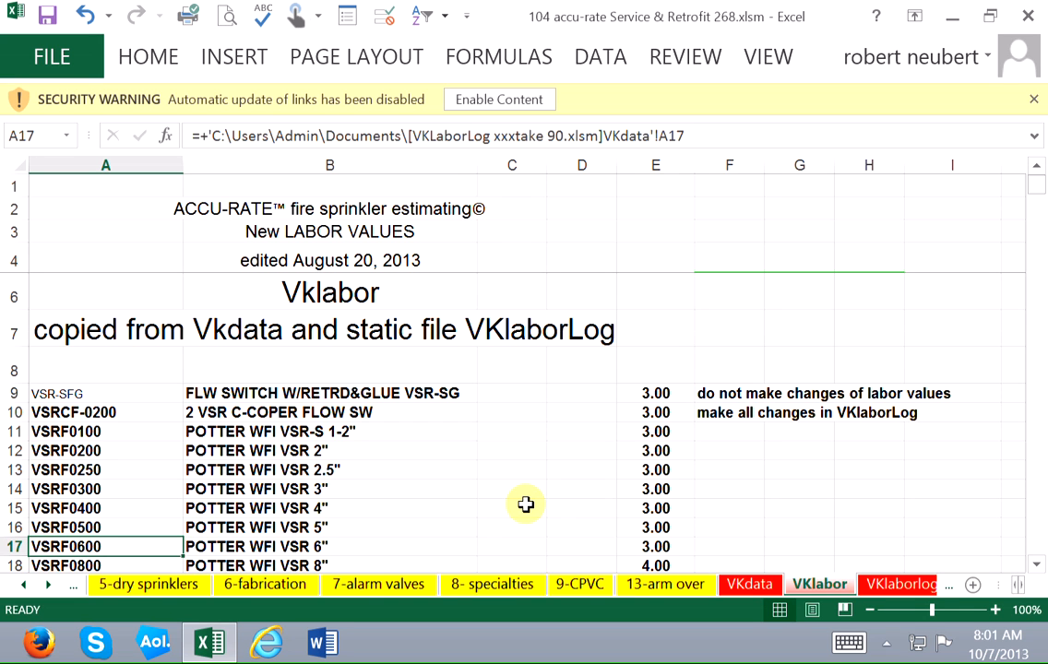
Compare the labor lookup formula in column E with the linked item code and description of the POTTER WFI VSR 6" row
key("Right")
key("Right")
key("Right")
key("Right")
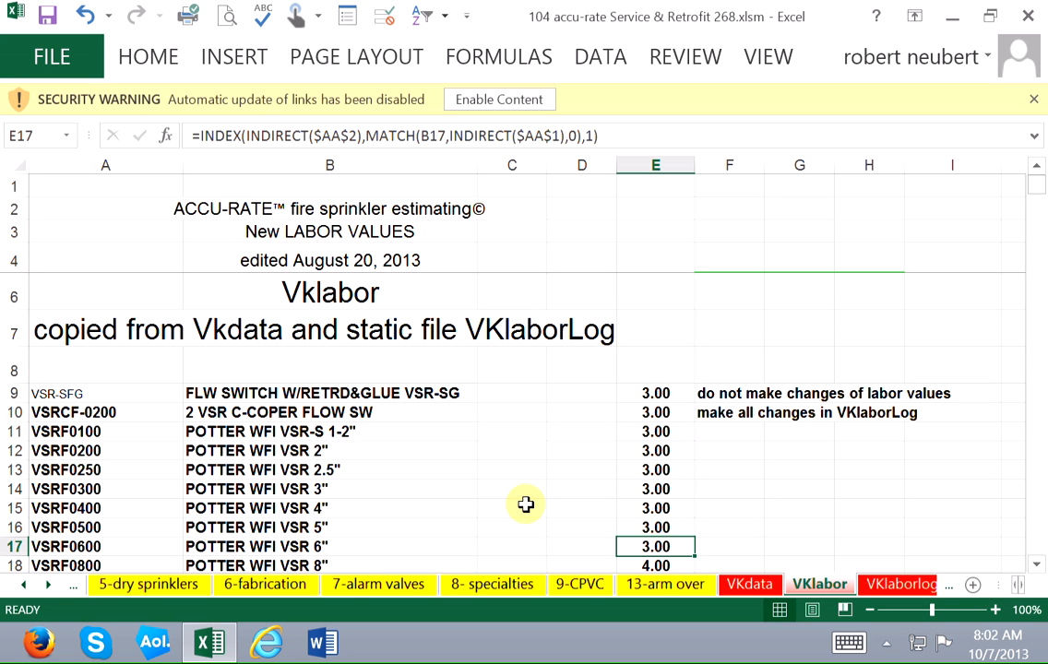
key("Home")
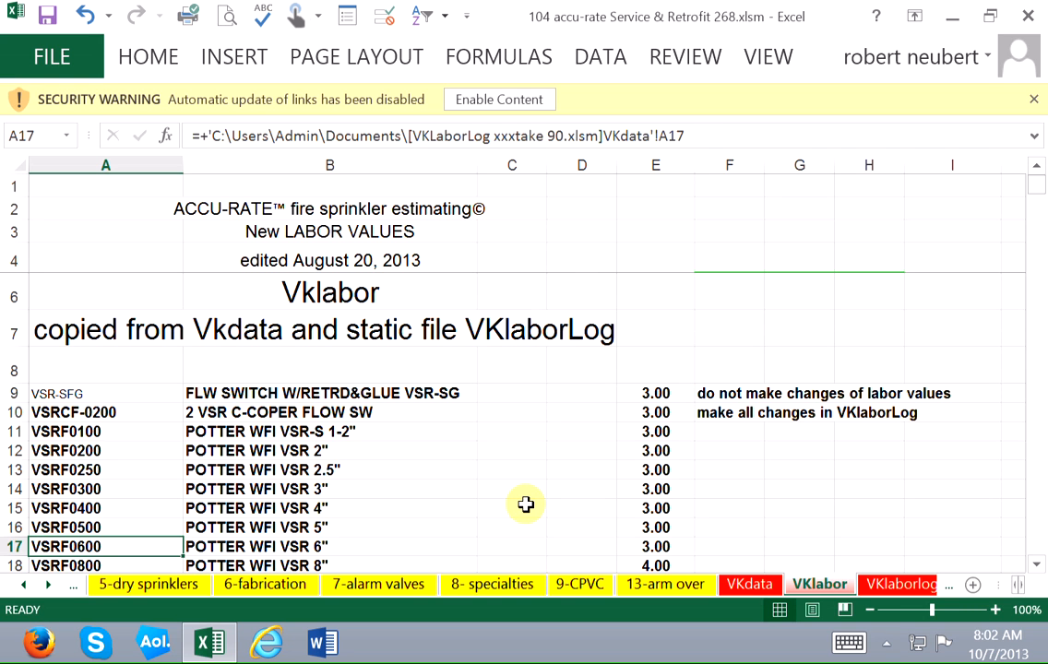
key("Right")
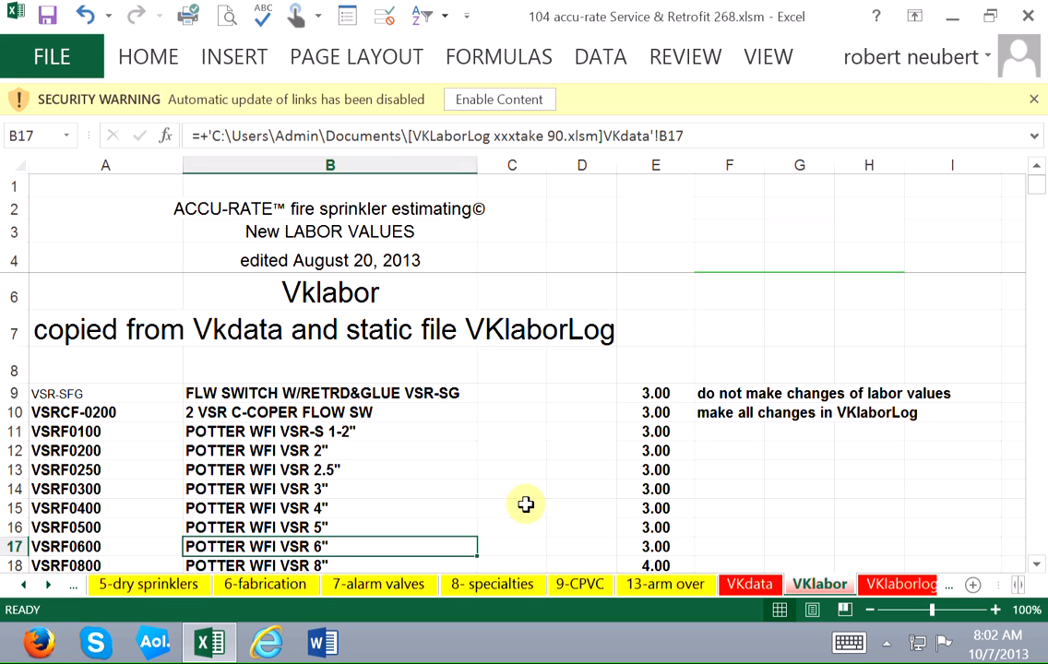
key("Left")
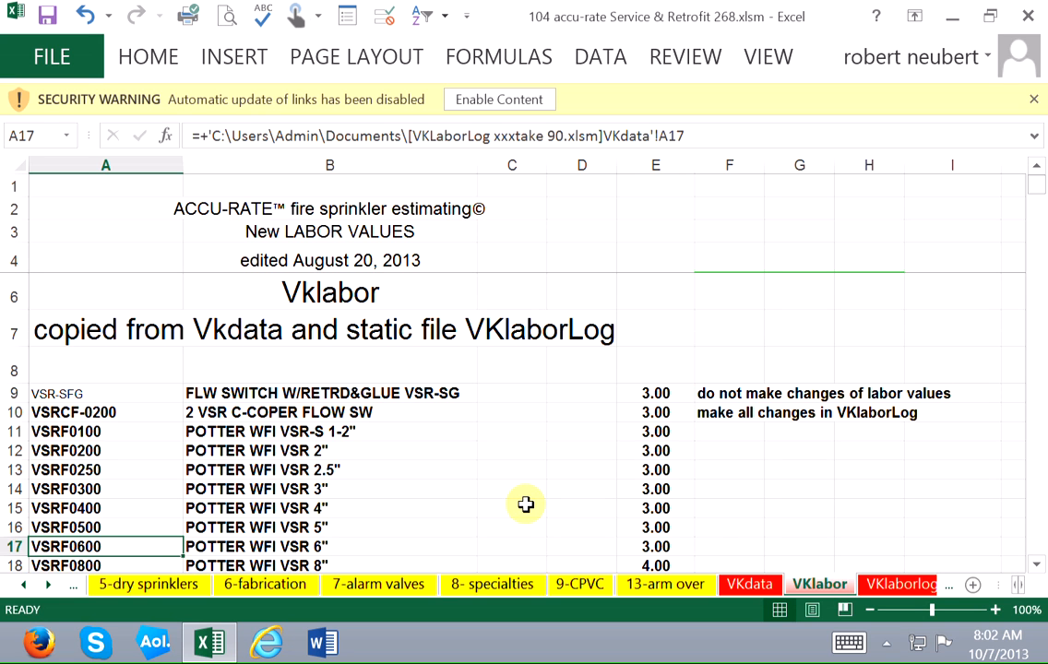
key("Right")
key("Left")
key("Right")
key("Right")
key("Right")
key("Right")
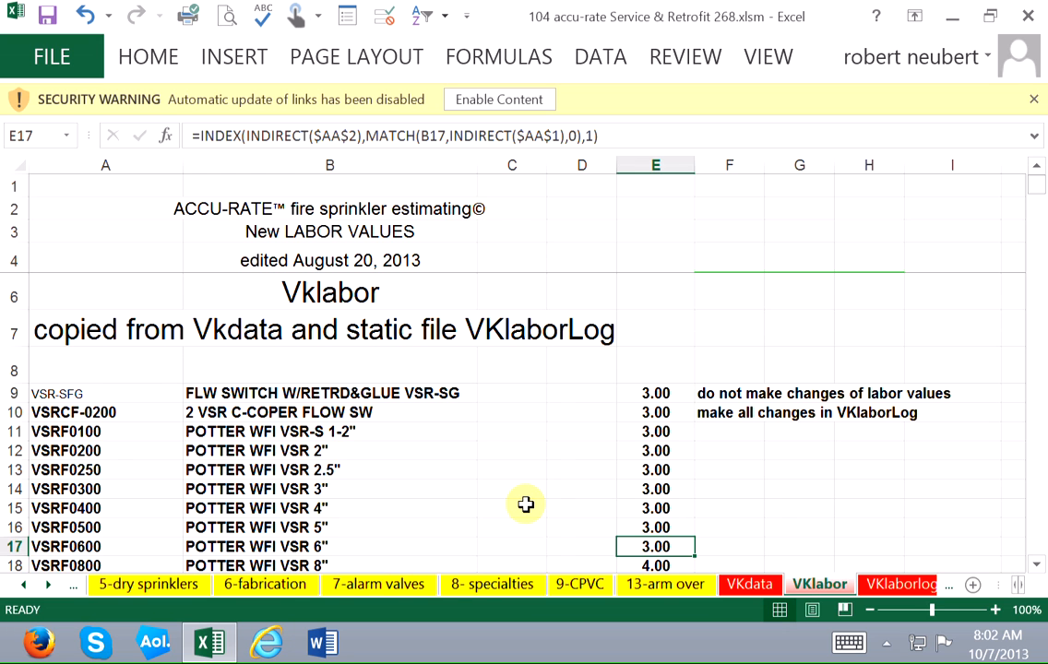
Open the VKlaborlog sheet and go to the labor value of POTTER WFI VSR 6" in cell B17
key("ctrl+Page_Down")
key("Left")
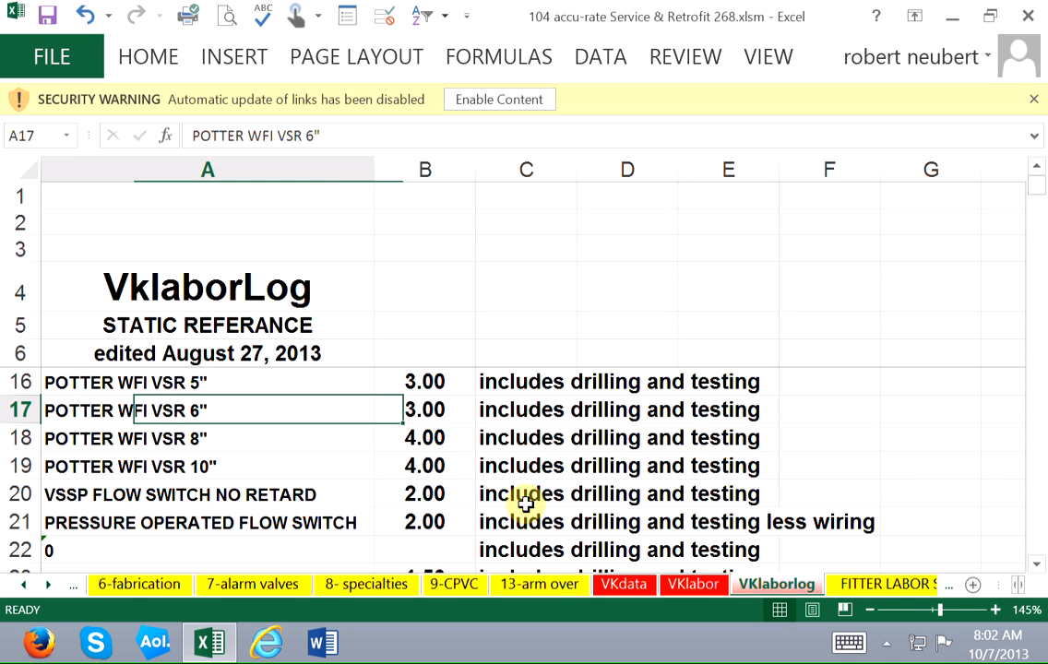
key("Right")
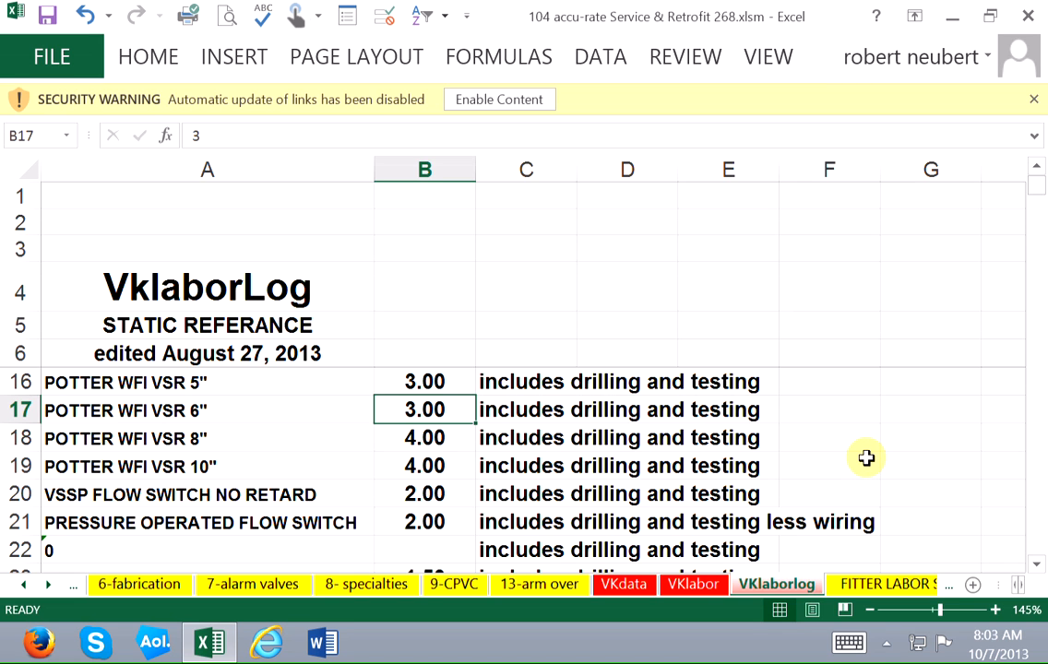
type("`1")
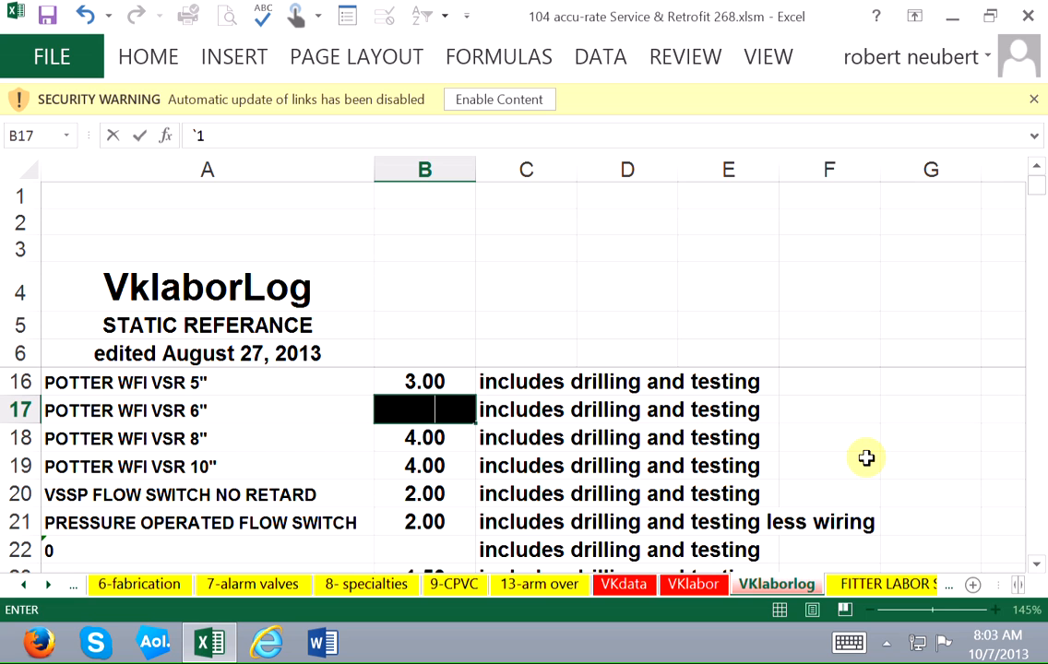
key("Return")
key("ctrl+z")
Set the labor value of POTTER WFI VSR 6" in B17 to 12 and copy the note cell C17 beside it
mouse_move(1047, 1)
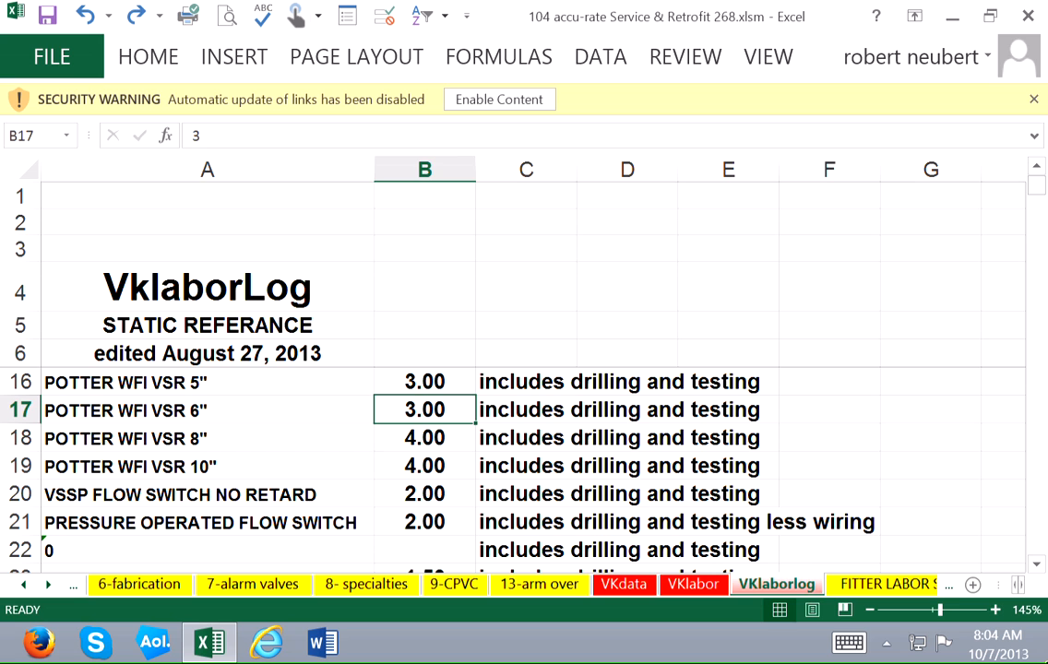
type("12")
key("Tab")
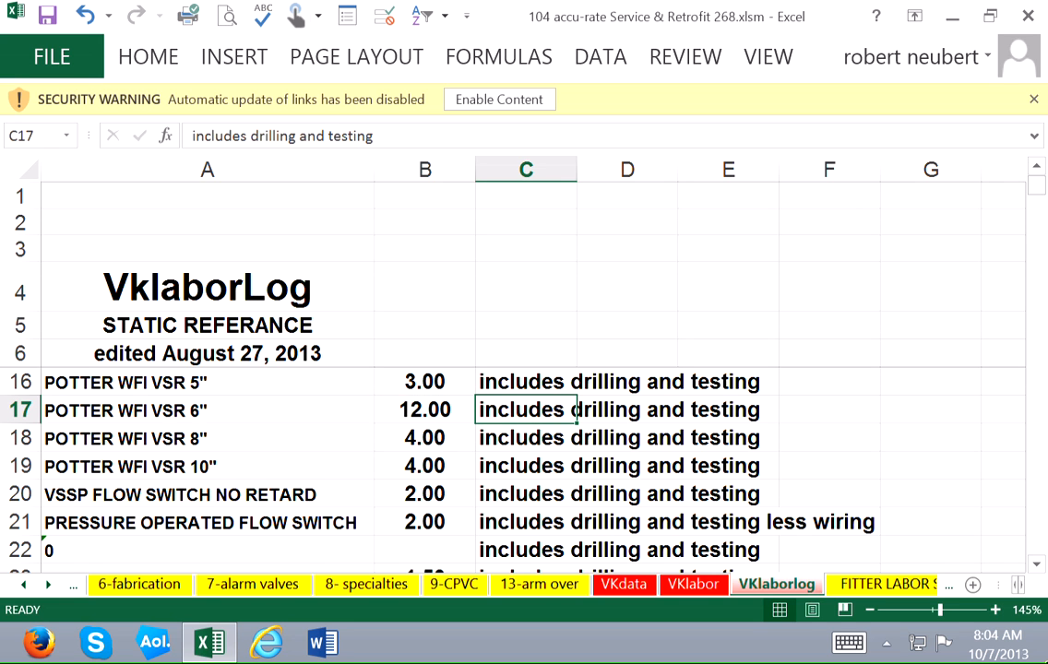
key("ctrl+c")
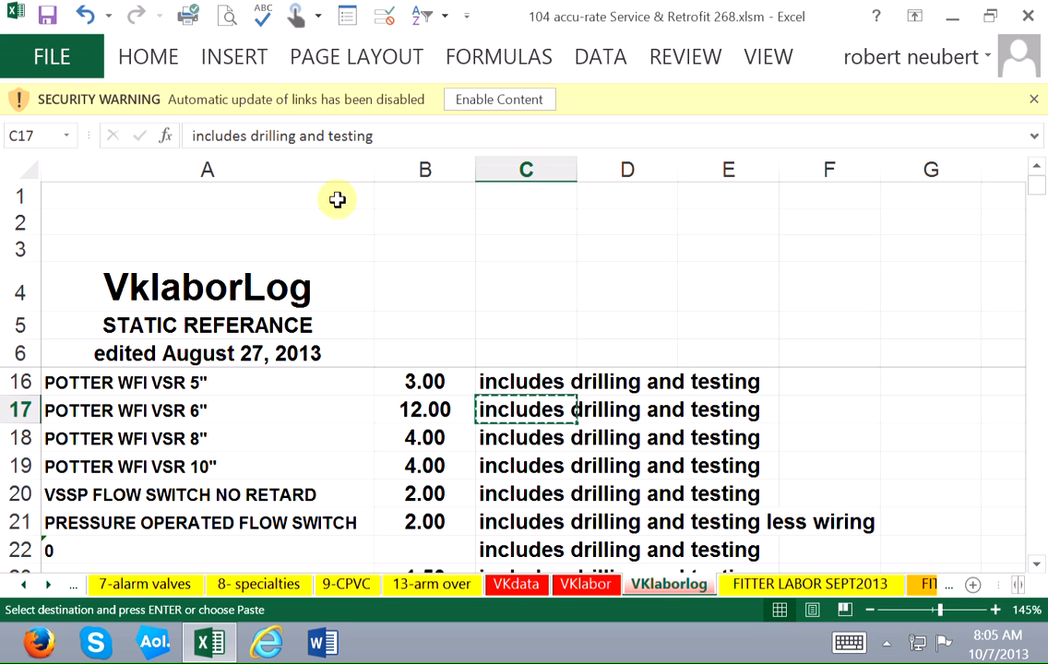
Examine the tamper switch rows of the labor log, from the drilling and testing notes back to the item description in A24
scroll(309, 243, "down", 2)
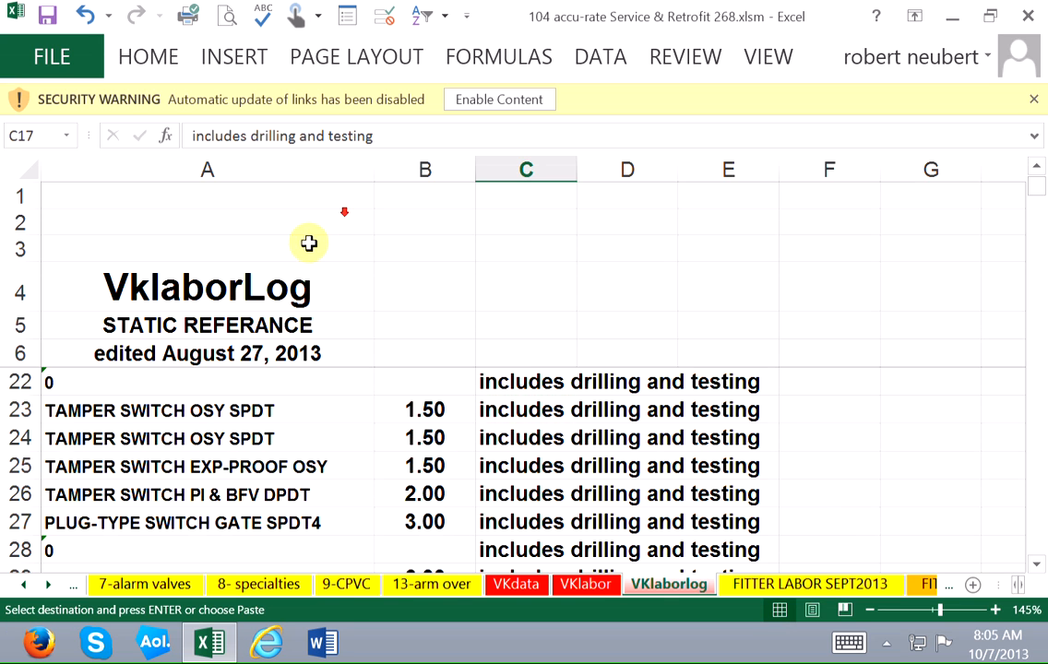
left_click(619, 447)
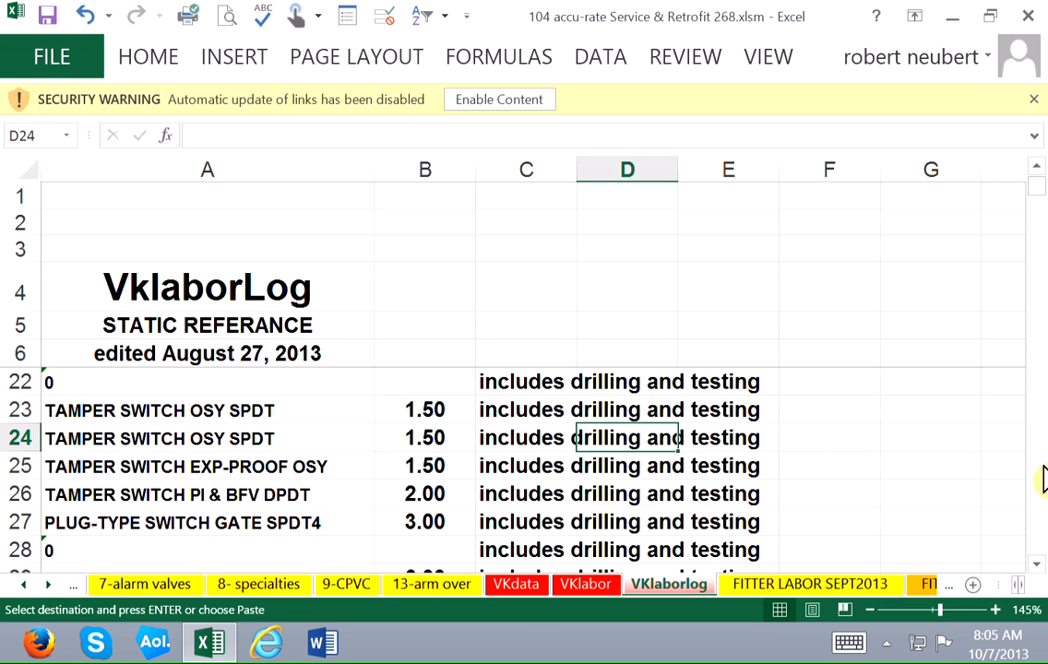
key("Left")
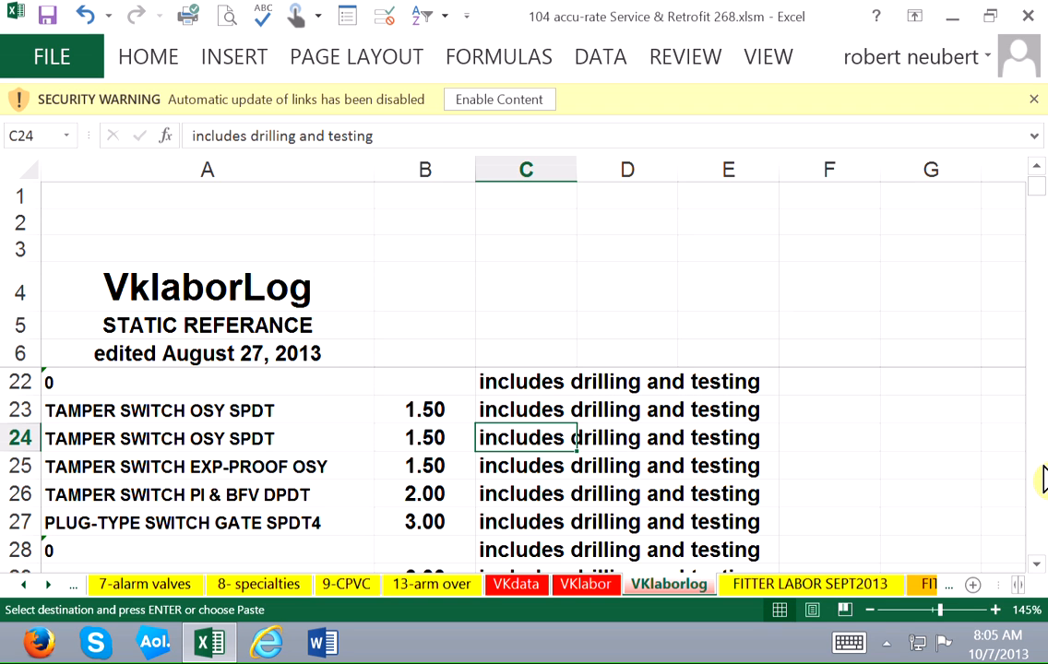
key("Left")
key("Left")
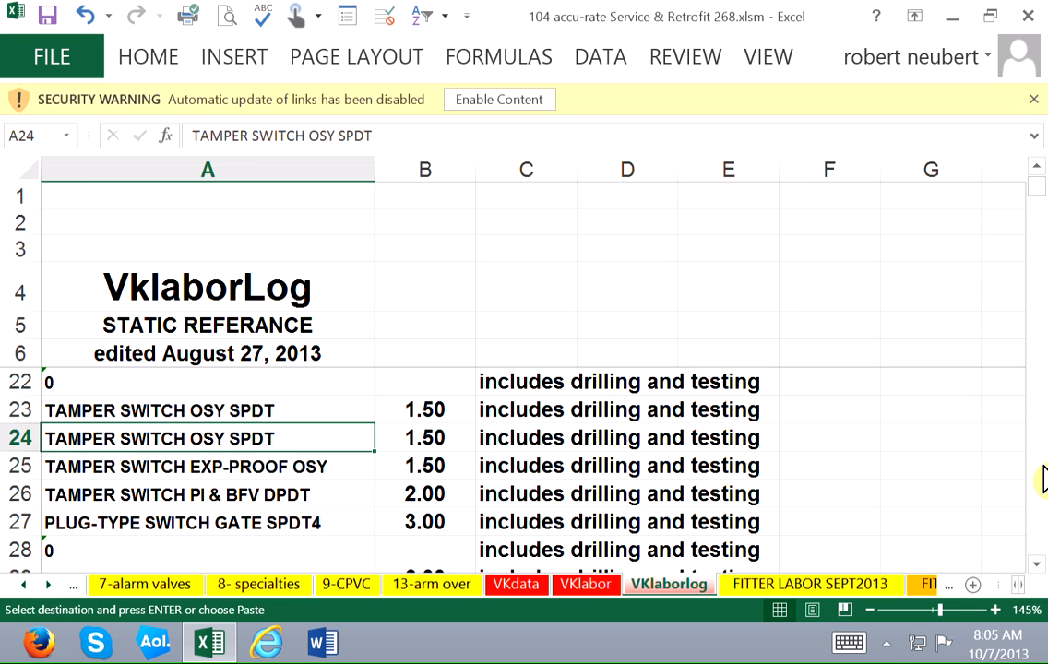
Go down the labor log's item list to 1 QT. COMPRESSOR OIL in row 56, reviewing the fitting and piping labor notes
key("Down")
key("Down")
key("Down")
key("Down")
key("Down")
key("Down")
key("Down")
key("Down")
key("Down")
key("Down")
key("Down")
key("Down")
key("Down")
key("Down")
key("Down")
key("Down")
key("Down")
key("Down")
key("Down")
key("Down")
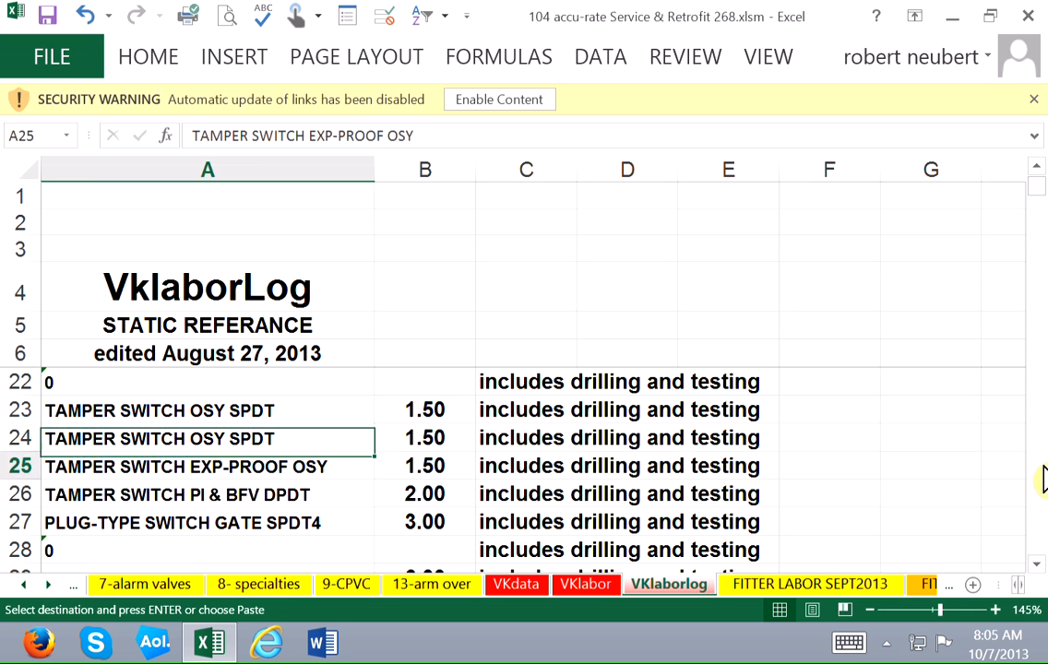
key("Down")
key("Down")
key("Down")
key("Down")
key("Down")
key("Down")
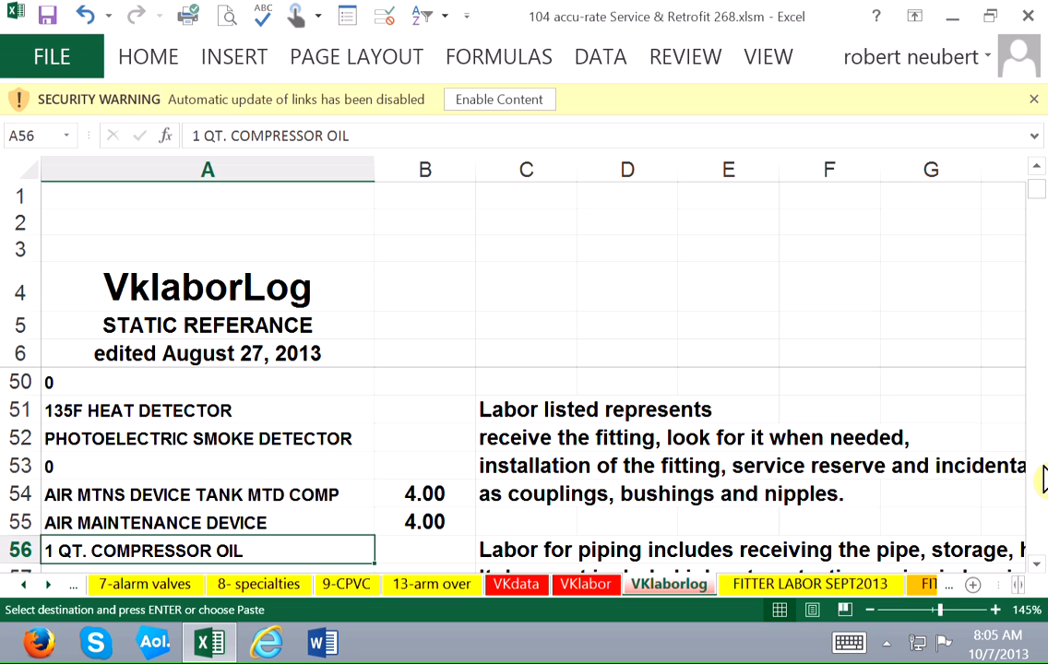